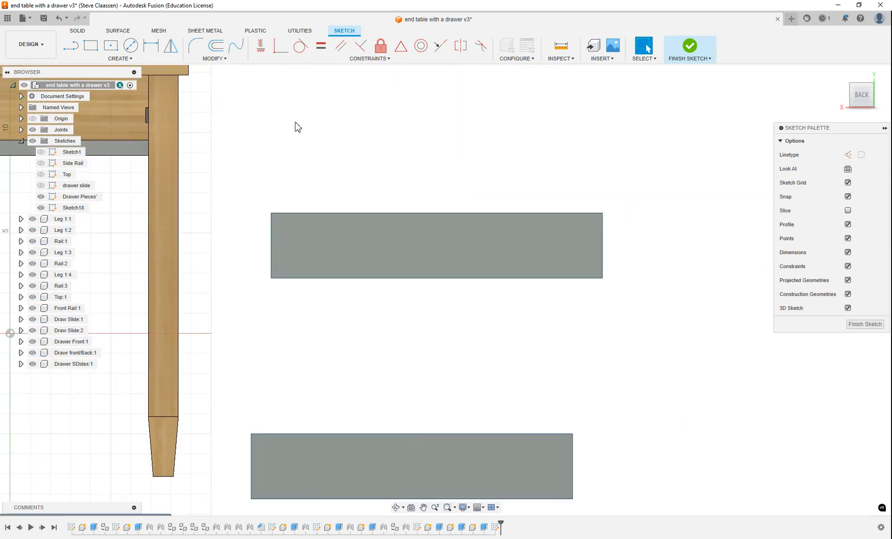
Project the upper drawer side's face outline, draw a 3/4 by 16.5 in center rectangle at its middle, and finish the sketch.
key(p)
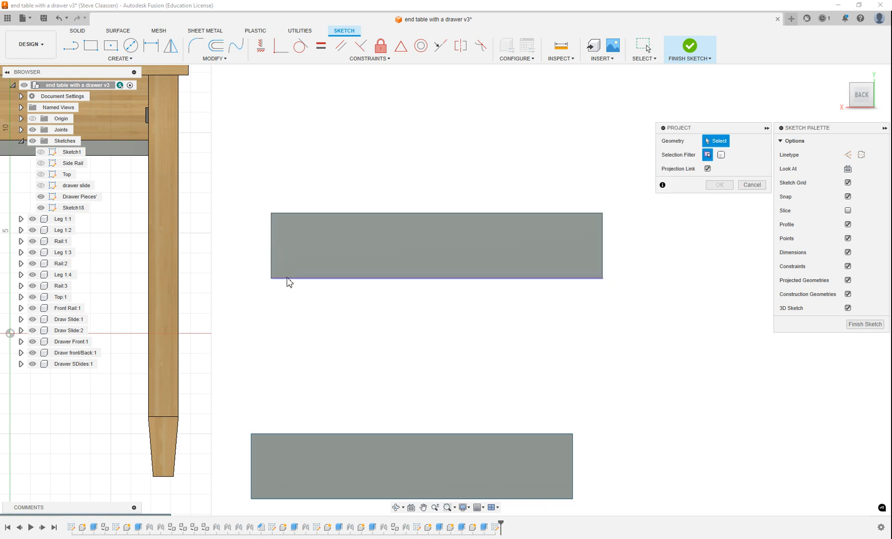
click(274, 265)
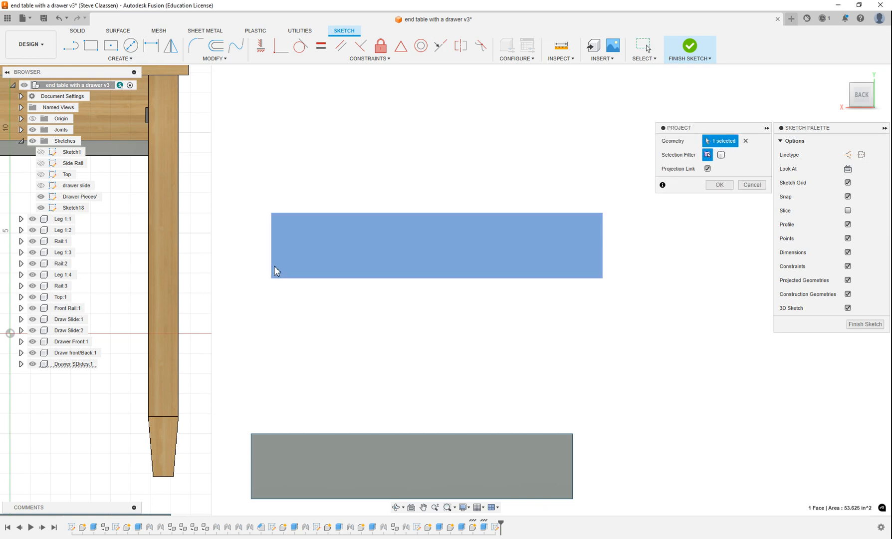
click(111, 48)
scroll(428, 215, up, 2)
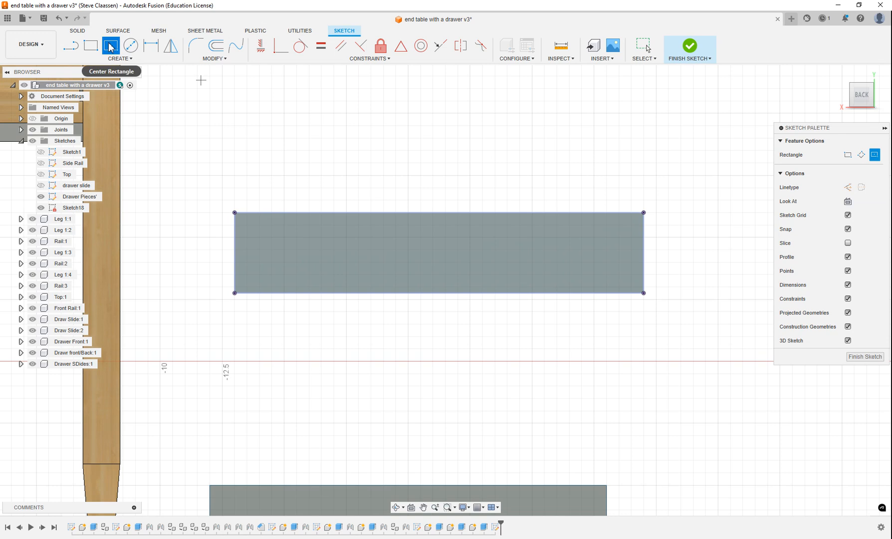
click(117, 59)
mouse_move(115, 82)
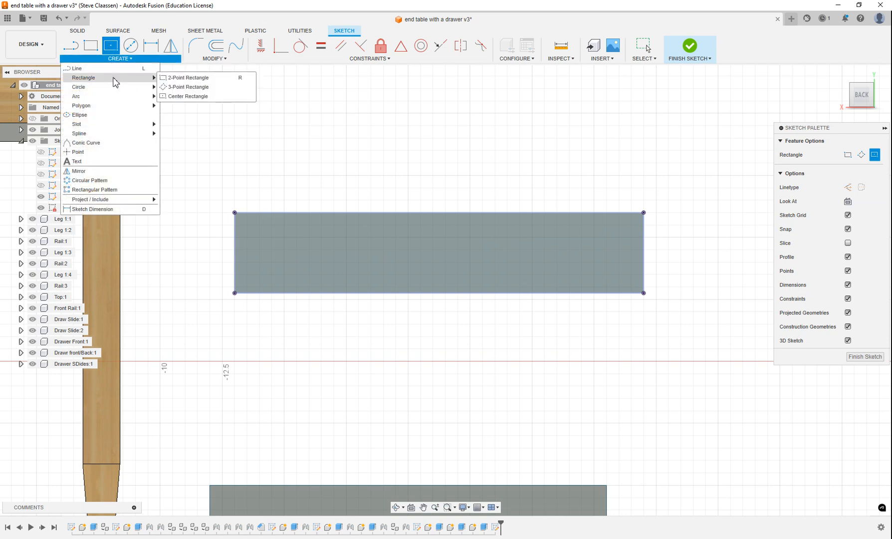
click(201, 97)
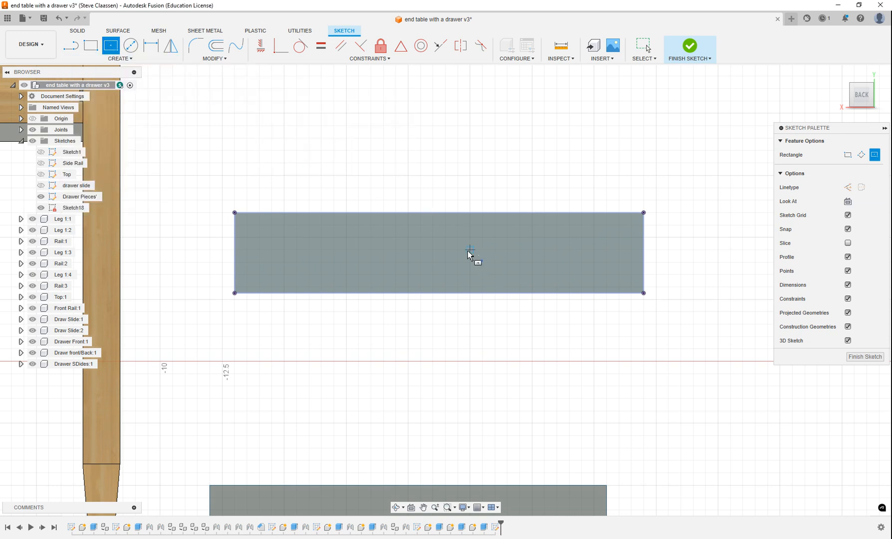
scroll(468, 254, up, 2)
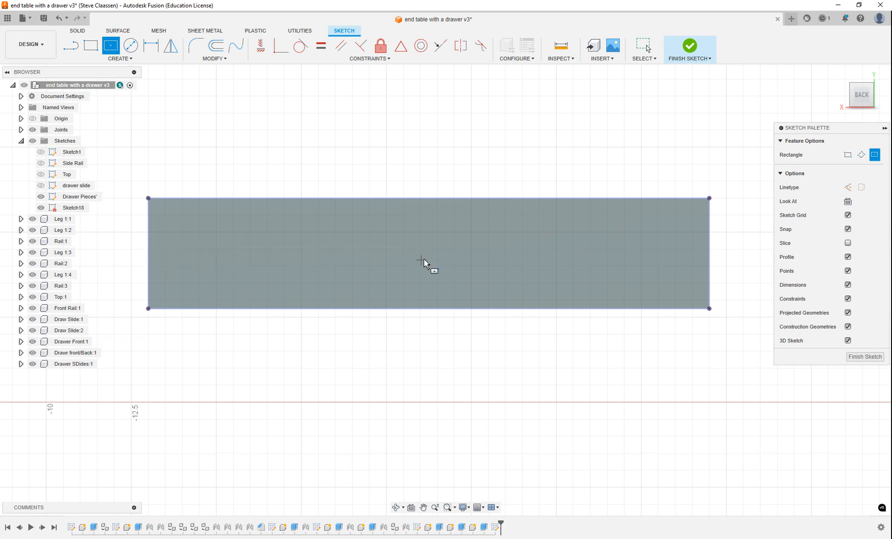
scroll(431, 257, up, 10)
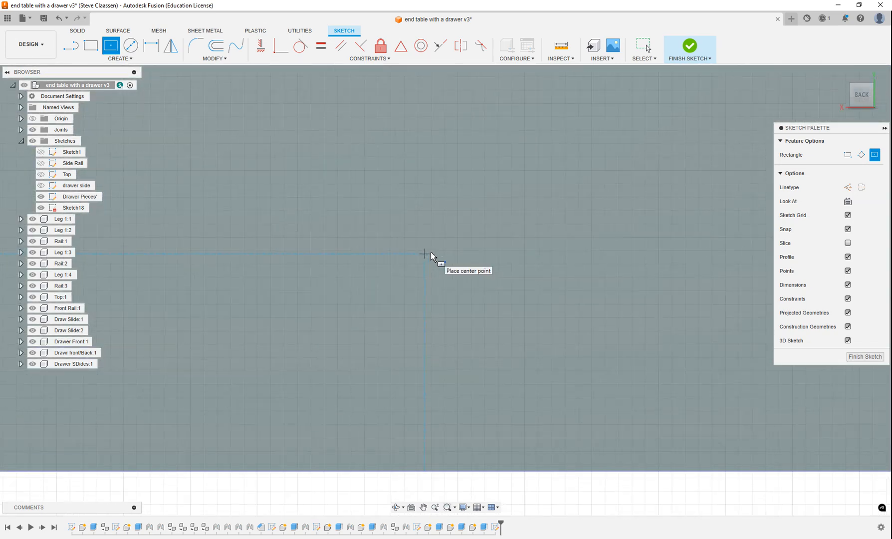
scroll(432, 257, down, 8)
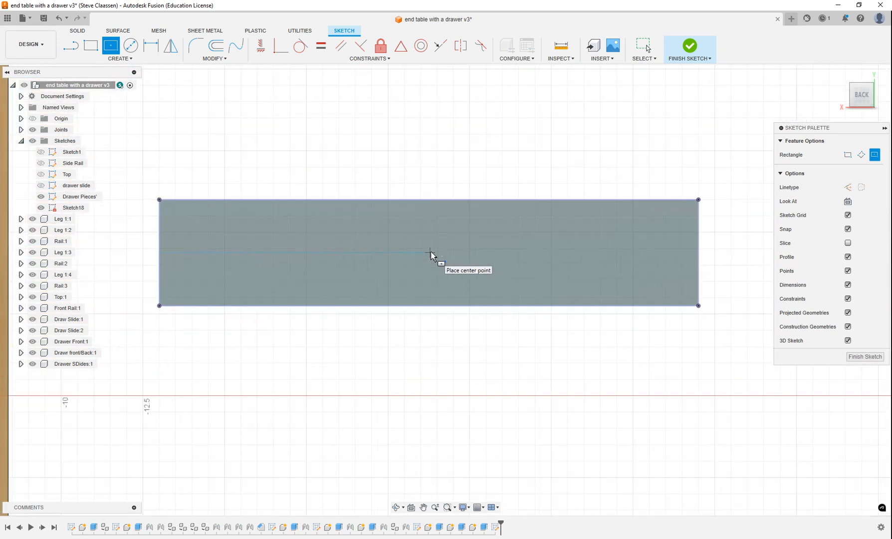
click(429, 253)
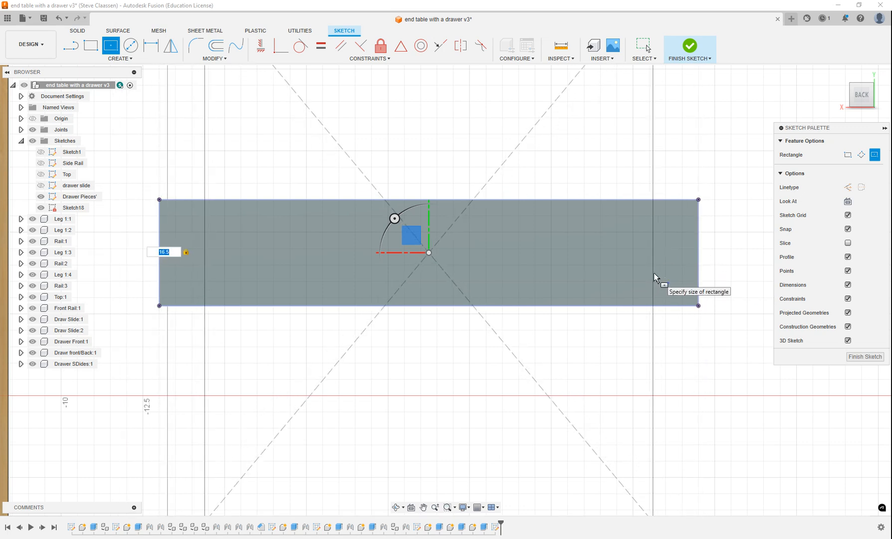
key(Tab)
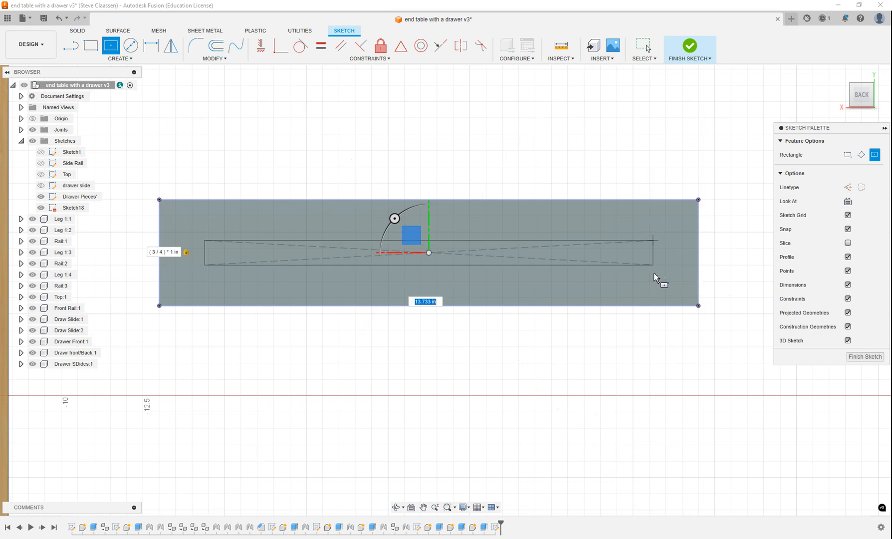
text(1)
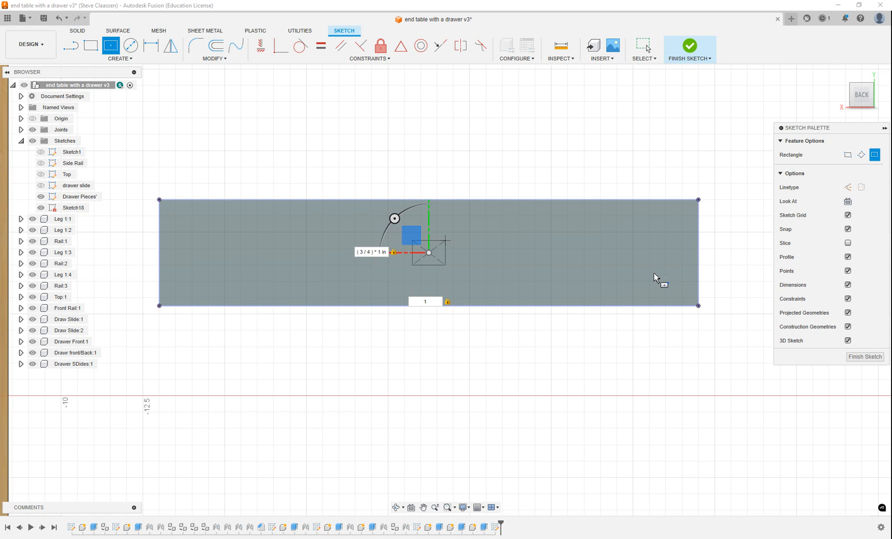
text(6.5)
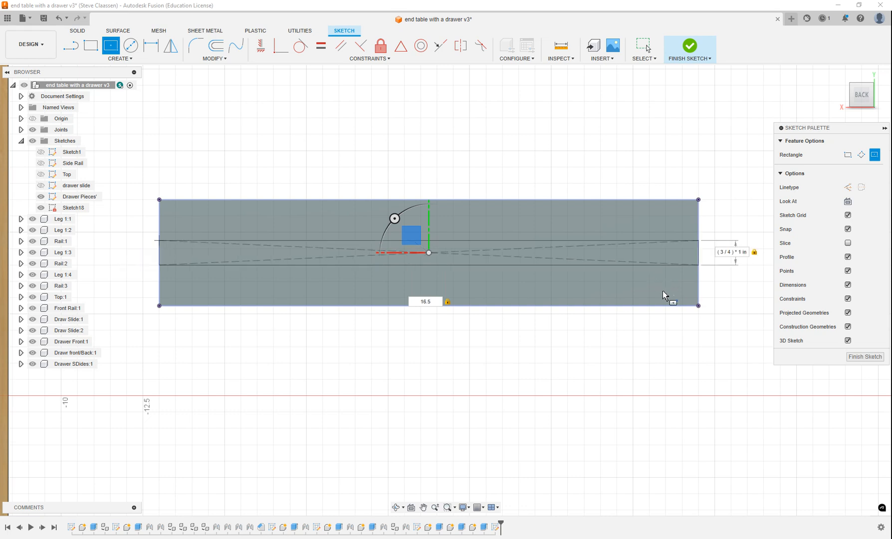
click(860, 359)
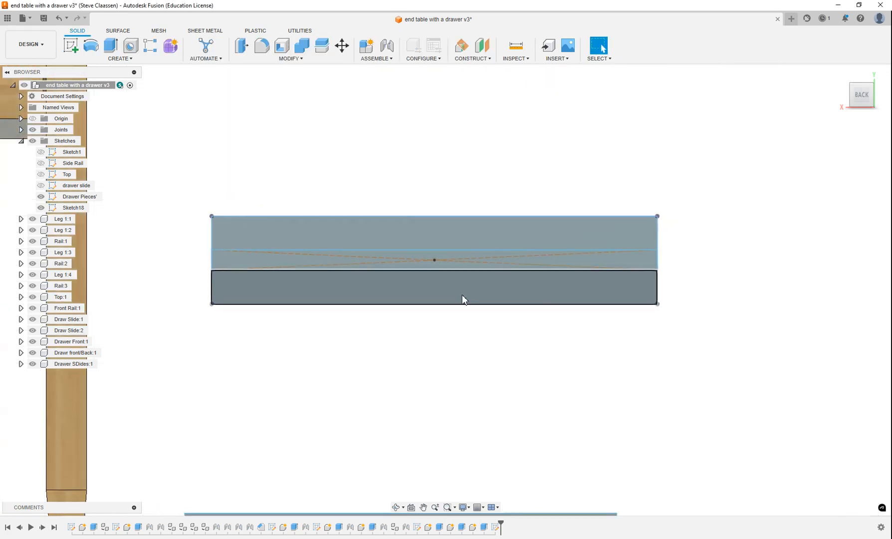
Extrude the narrow rectangle's profile 1/4 in into the drawer side as a cut to form a lengthwise slide groove.
mouse_move(462, 298)
shift+middle_down()
mouse_move(382, 294)
mouse_move(382, 302)
shift+middle_up()
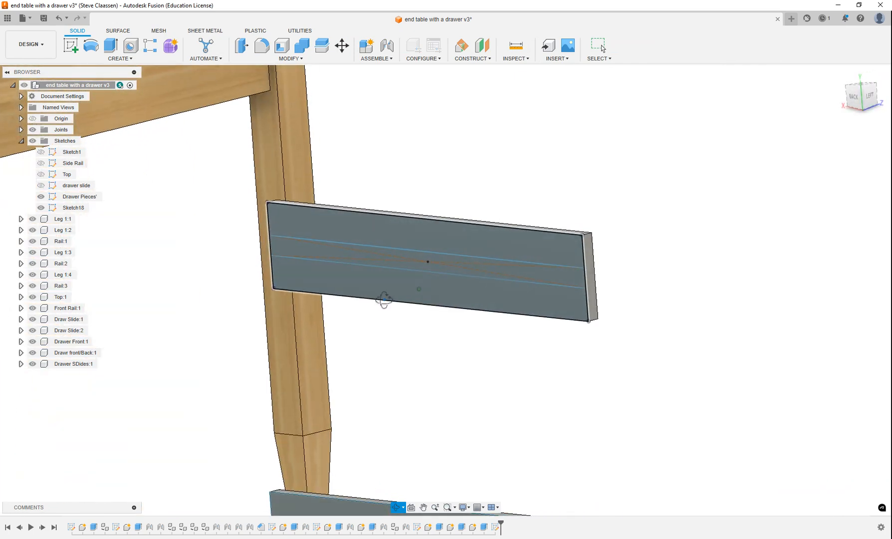
click(110, 46)
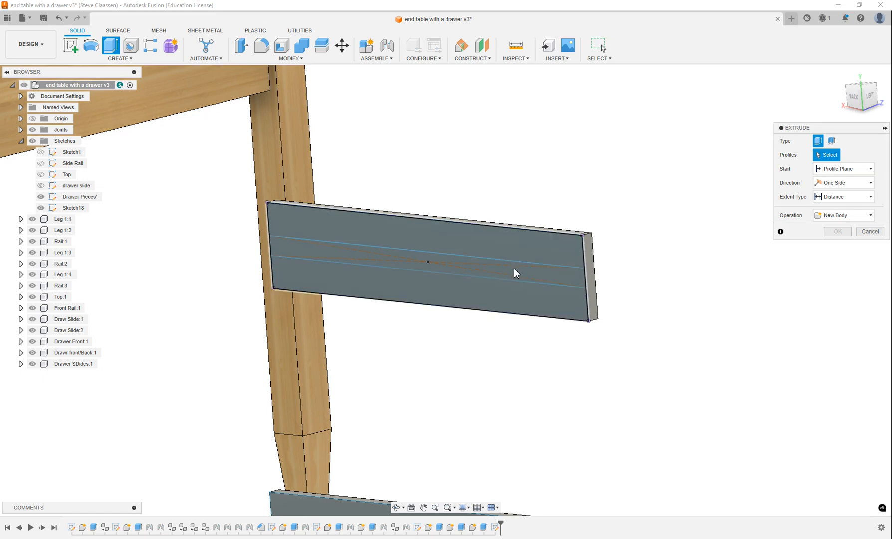
scroll(515, 273, up, 3)
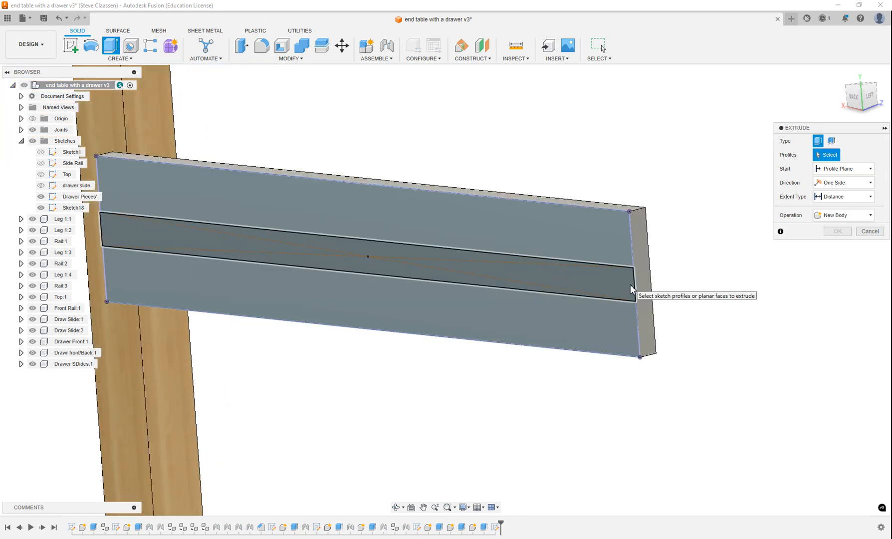
click(632, 291)
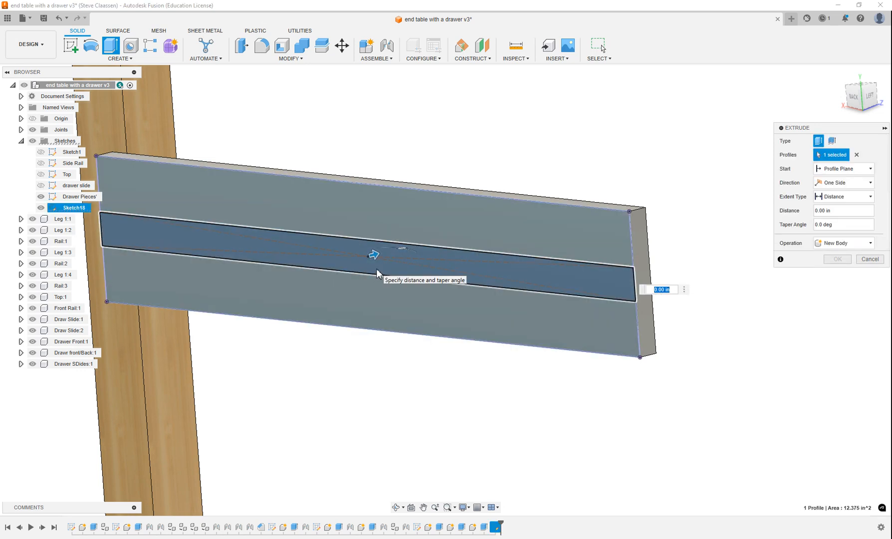
drag(373, 255, 382, 255)
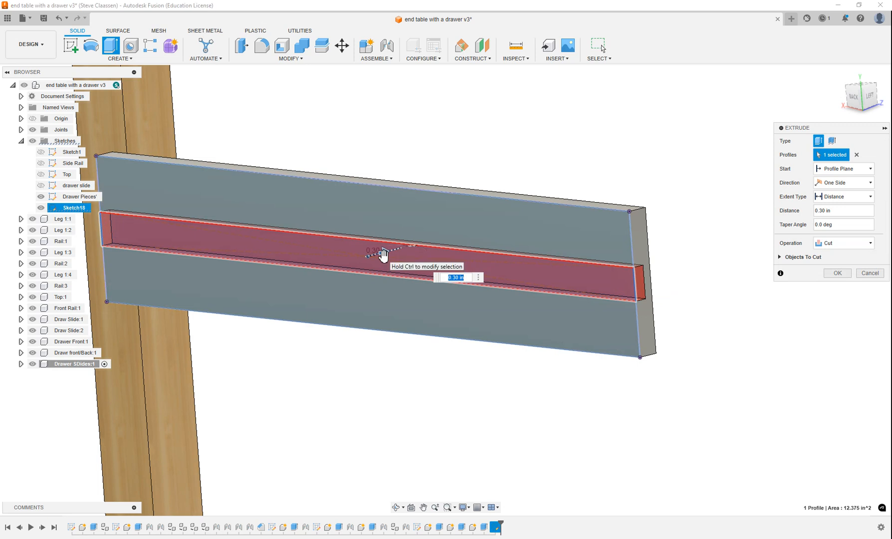
key(Return)
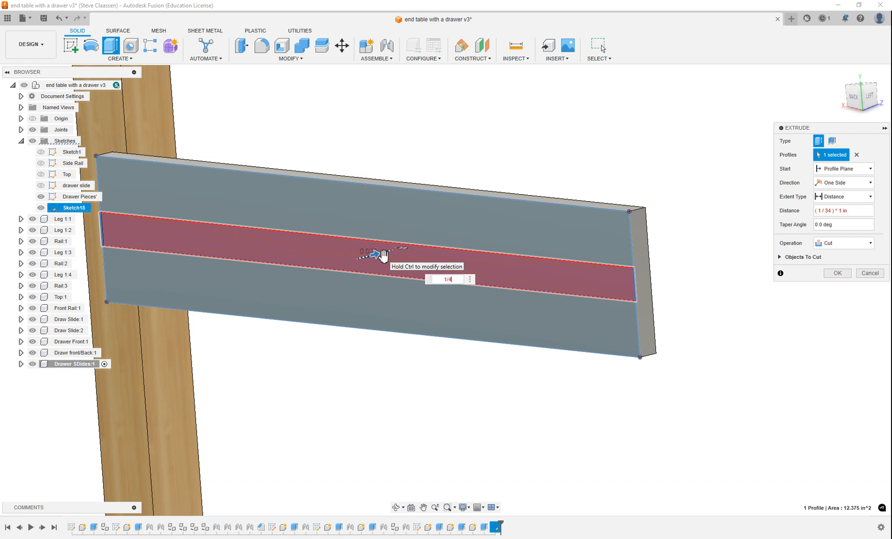
key(Return)
scroll(383, 260, down, 2)
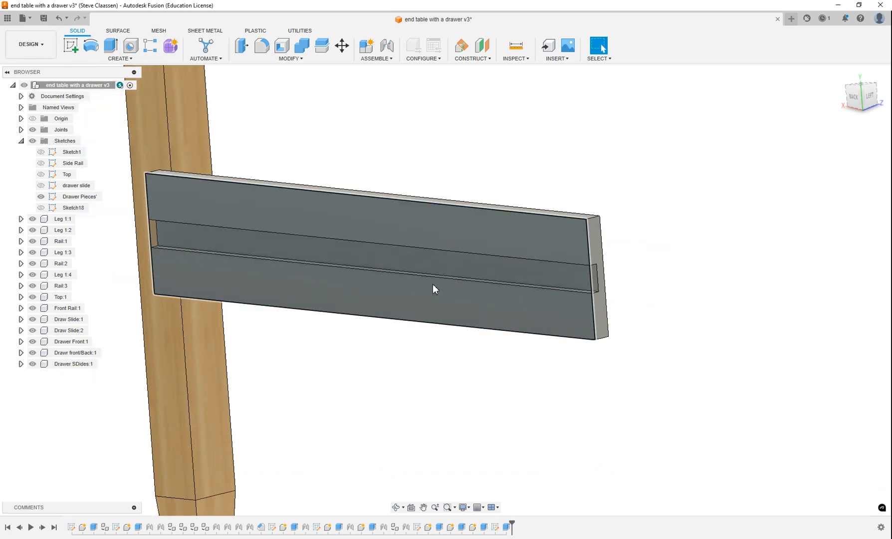
Start a sketch on the drawer side's ungrooved face and try to project the face outline.
scroll(372, 328, down, 3)
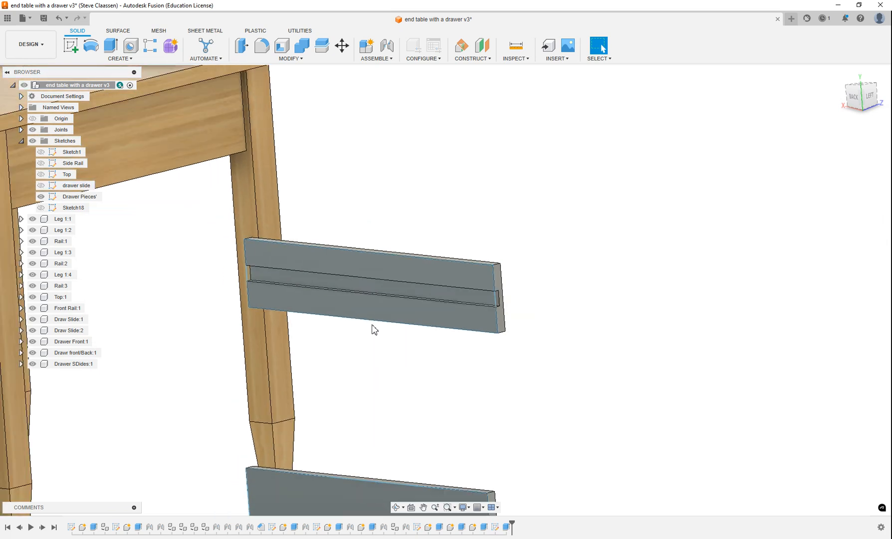
middle_drag(372, 328, 433, 299)
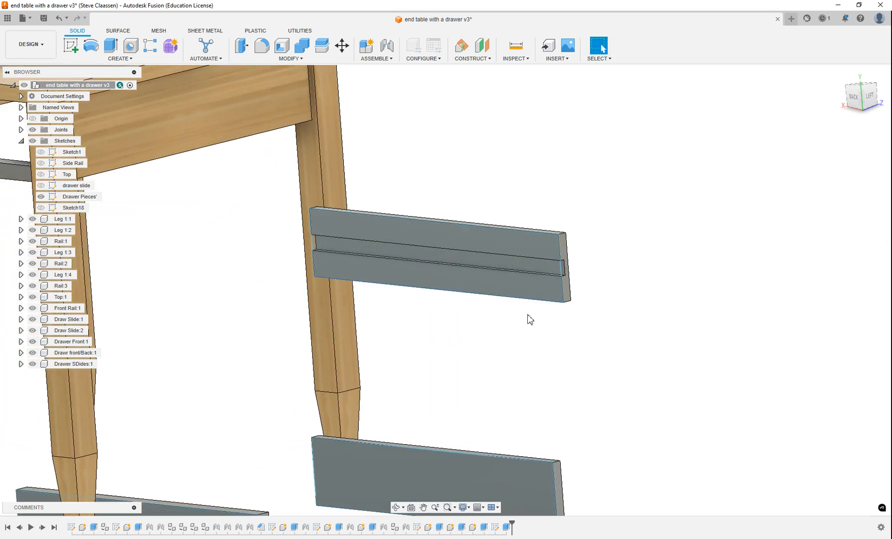
shift+middle_drag(536, 333, 150, 225)
click(77, 50)
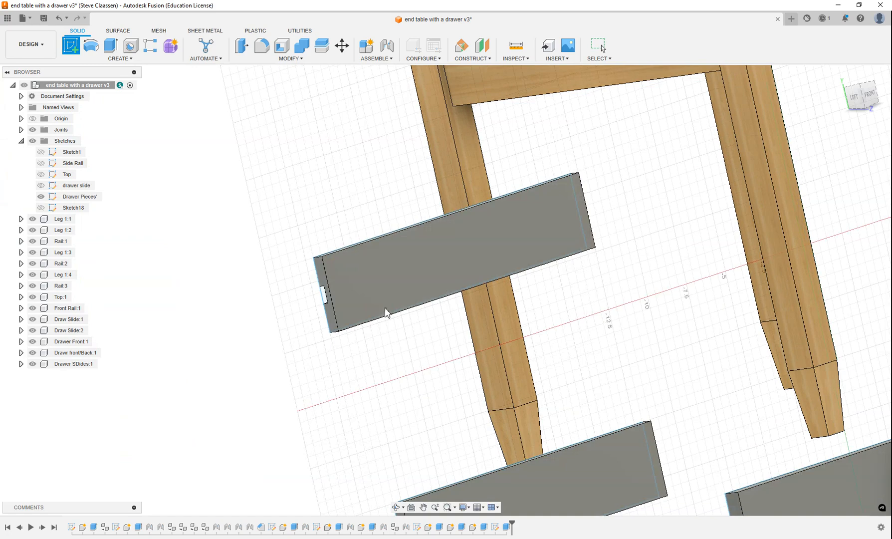
click(379, 288)
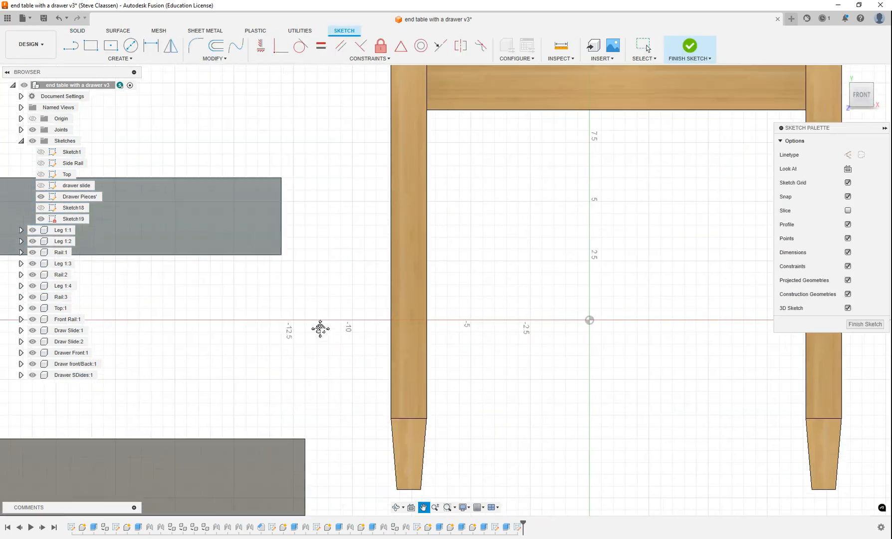
scroll(286, 246, up, 3)
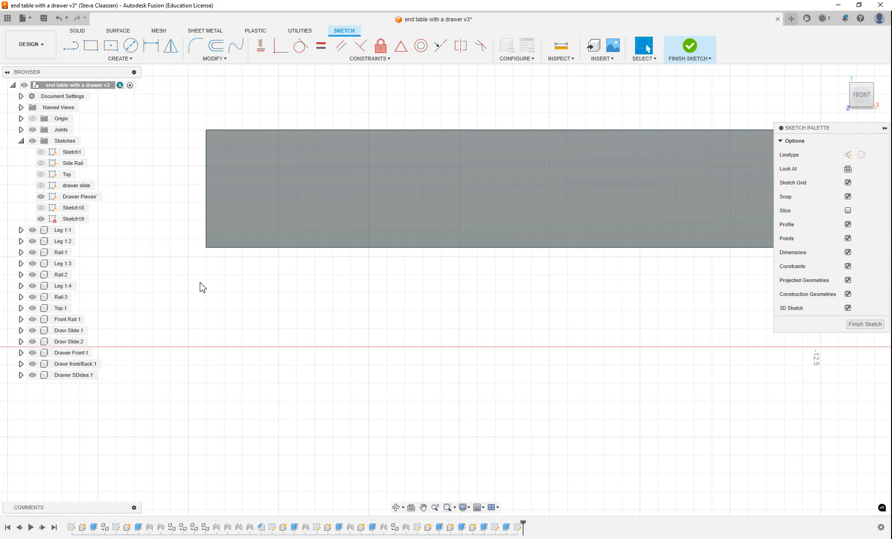
key(p)
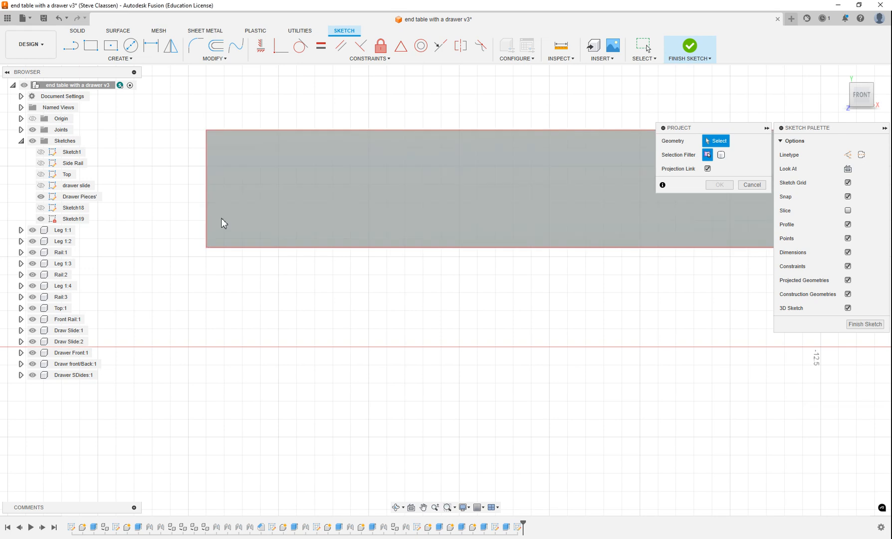
click(224, 223)
Draw a 1/4 in high two-point rectangle across the drawer side's full length, near its lower edge.
key(r)
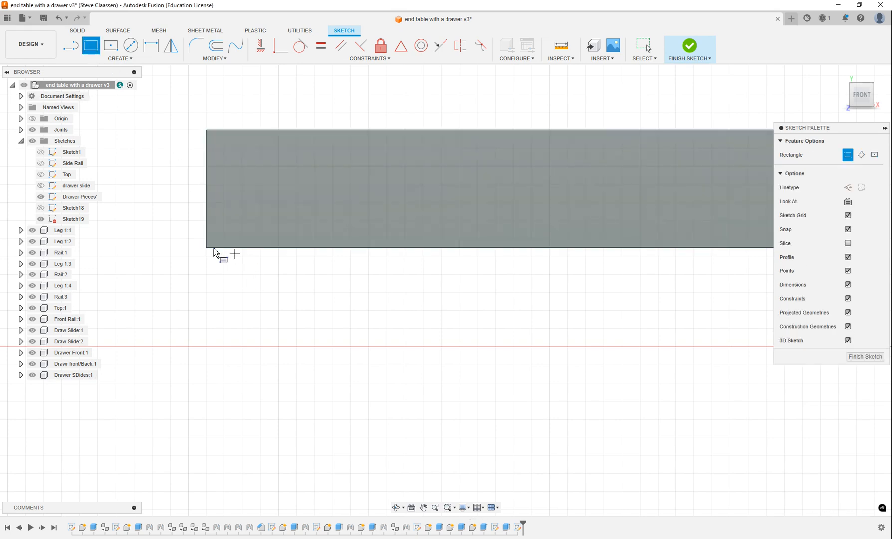
click(206, 231)
middle_drag(677, 235, 591, 271)
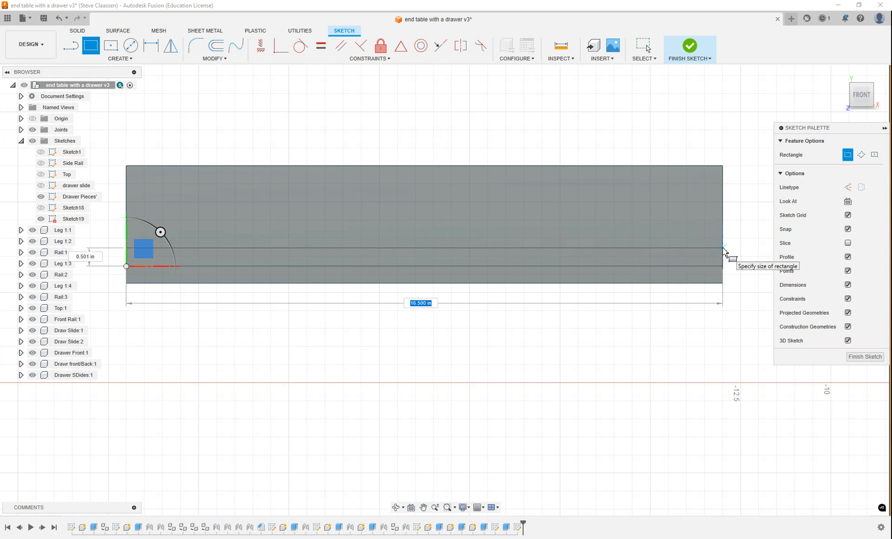
key(Tab)
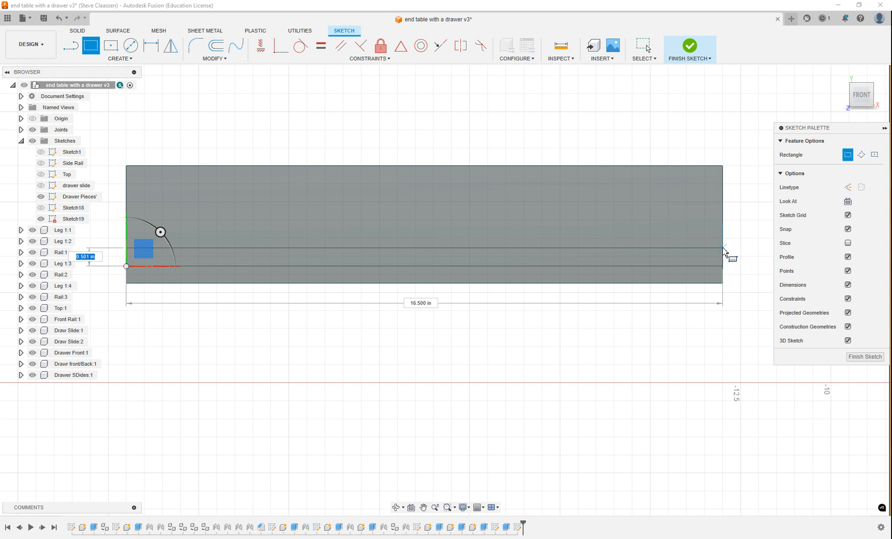
key(Tab)
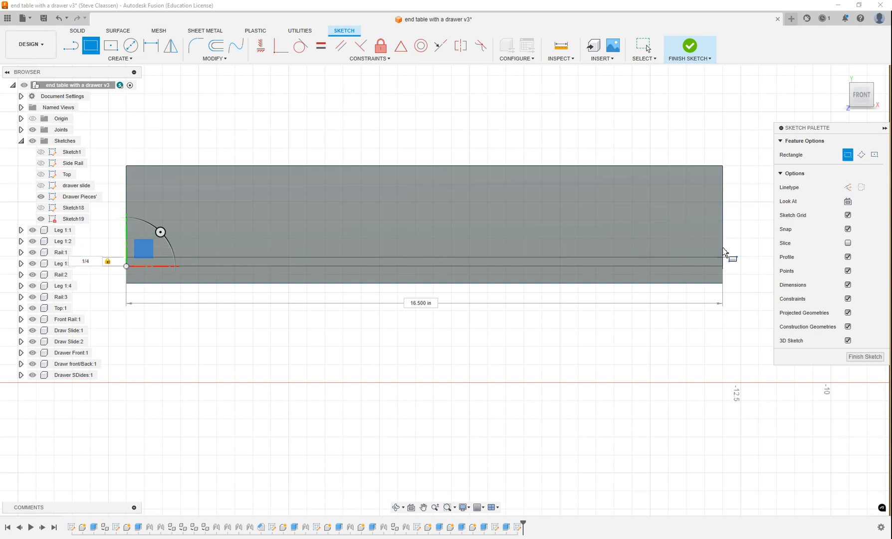
key(Return)
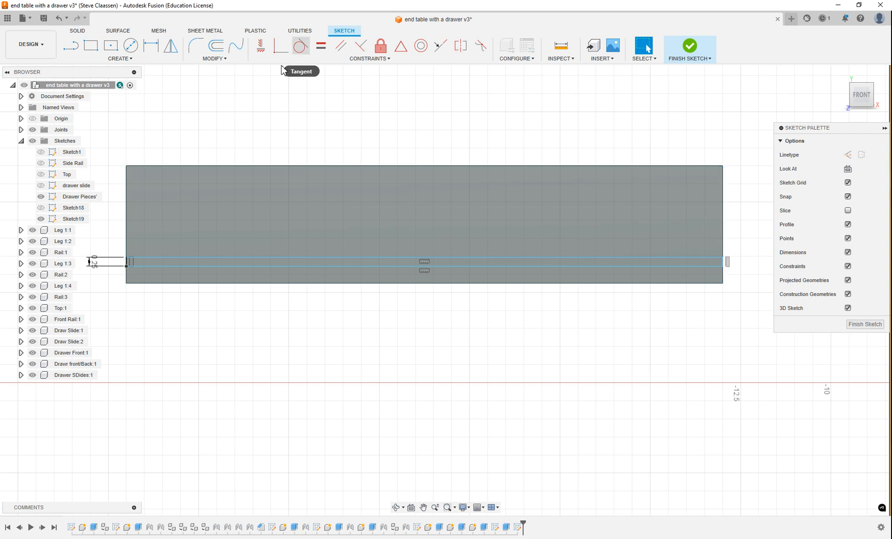
Dimension the distance from the groove rectangle's lower line to the drawer side's bottom edge as 1.4 in.
click(153, 49)
scroll(197, 265, up, 3)
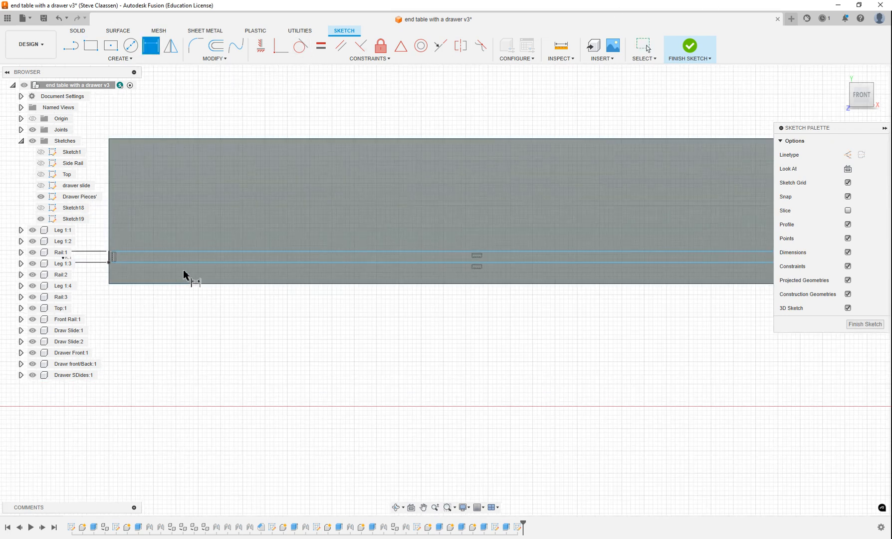
click(133, 263)
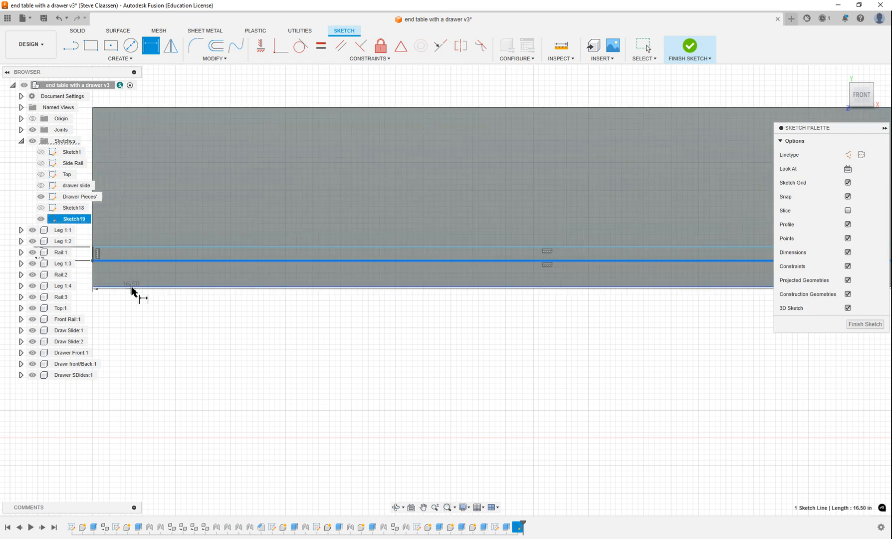
middle_drag(158, 293, 250, 293)
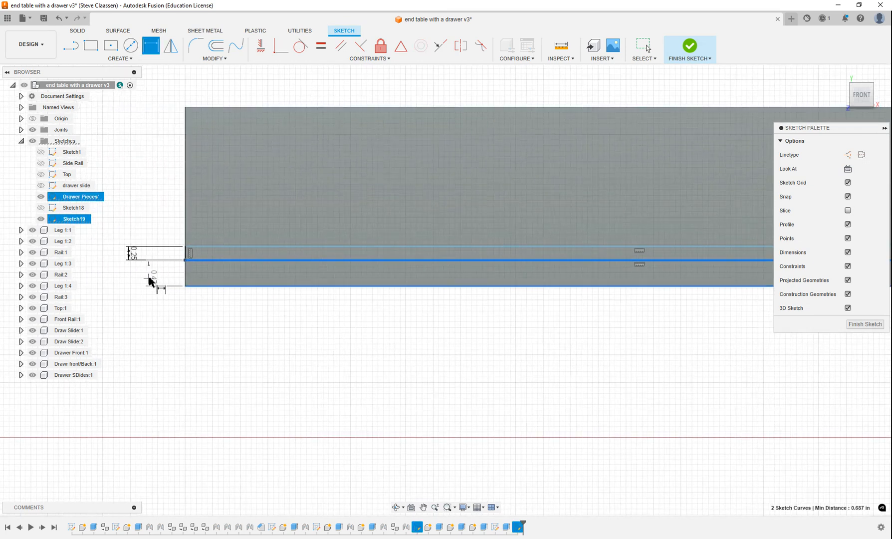
click(157, 286)
click(167, 283)
text(1)
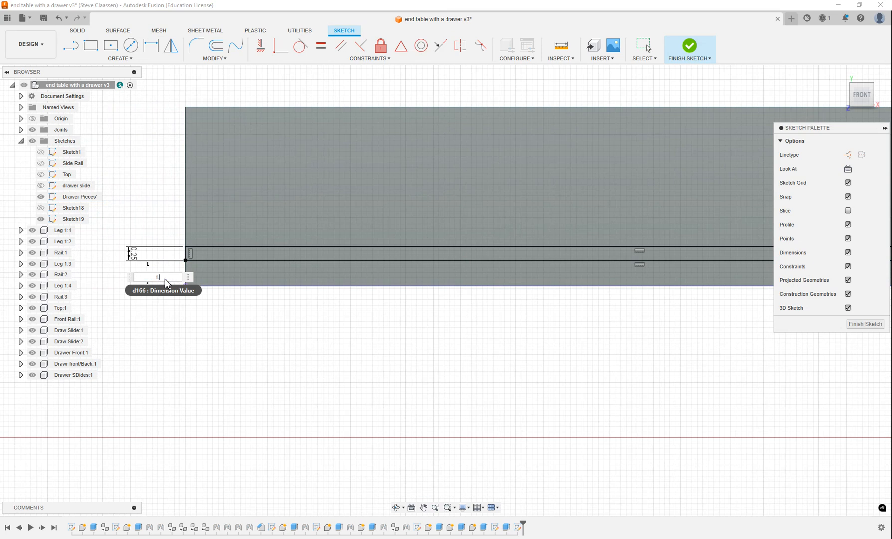
text(.4)
key(Return)
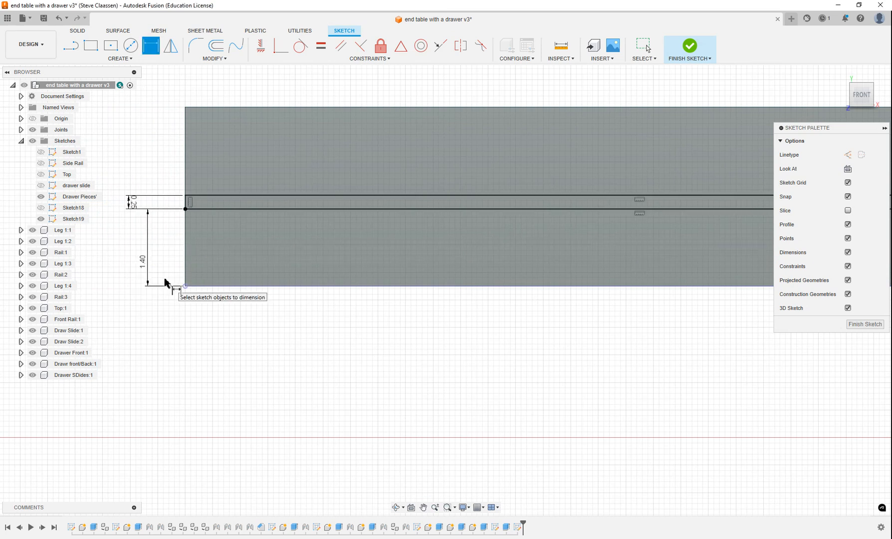
Set the groove's distance from the drawer side's bottom edge to 1/4 in and finish the sketch.
click(143, 262)
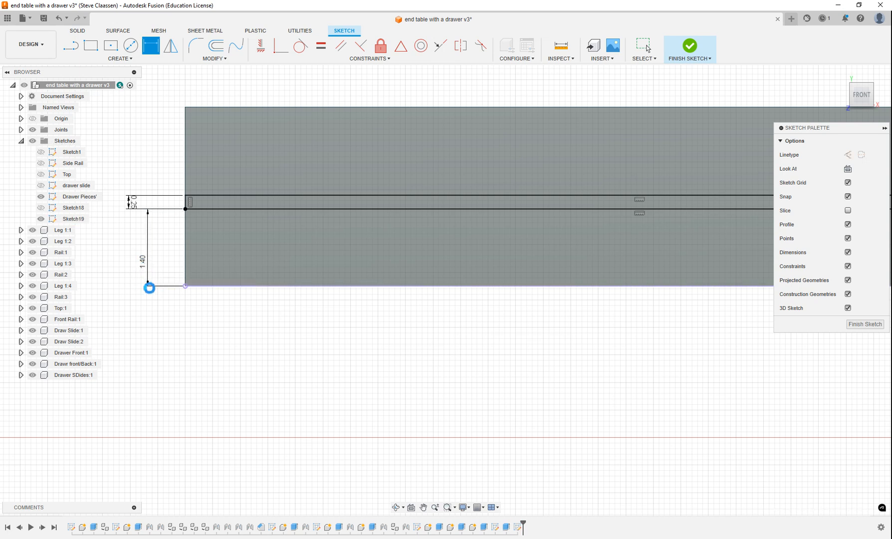
key(Escape)
double_click(143, 261)
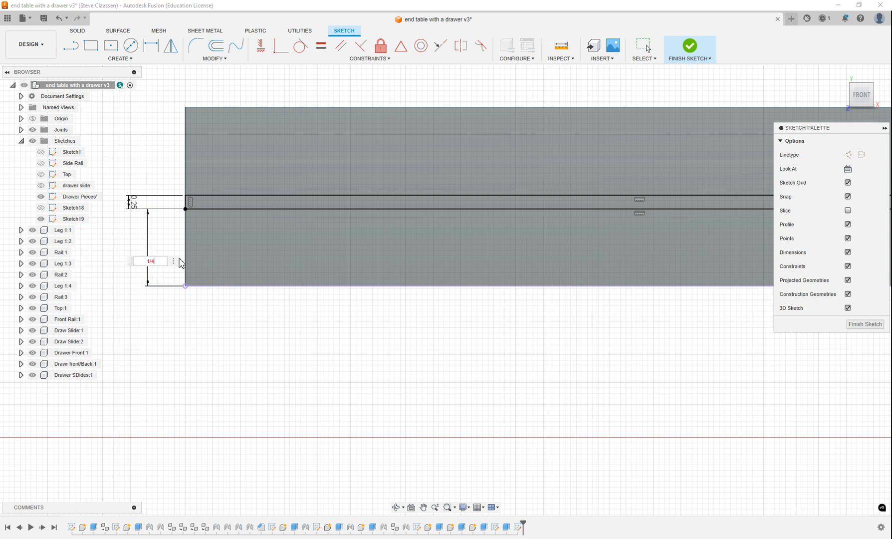
key(Return)
scroll(497, 316, down, 2)
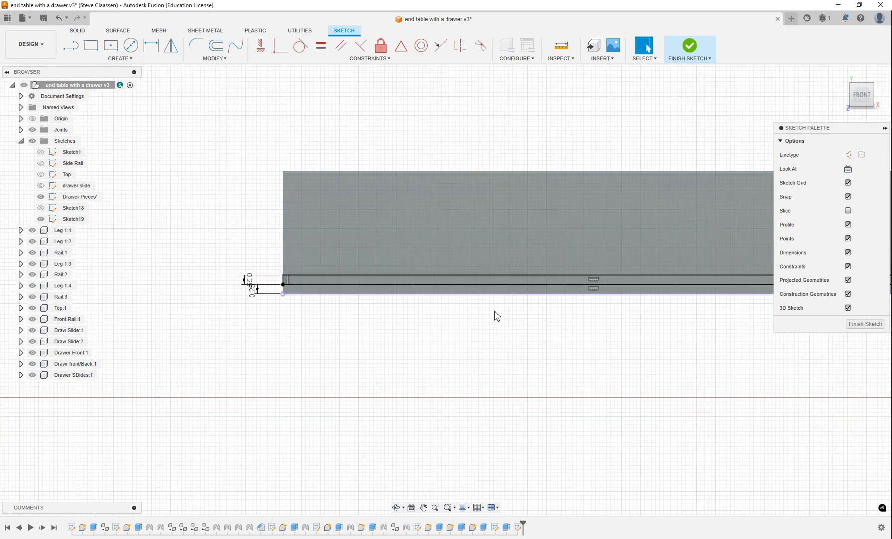
click(860, 325)
Extrude the narrow rectangle's profile by -1/4 in as a cut to form the bottom groove in the drawer side.
scroll(555, 346, down, 1)
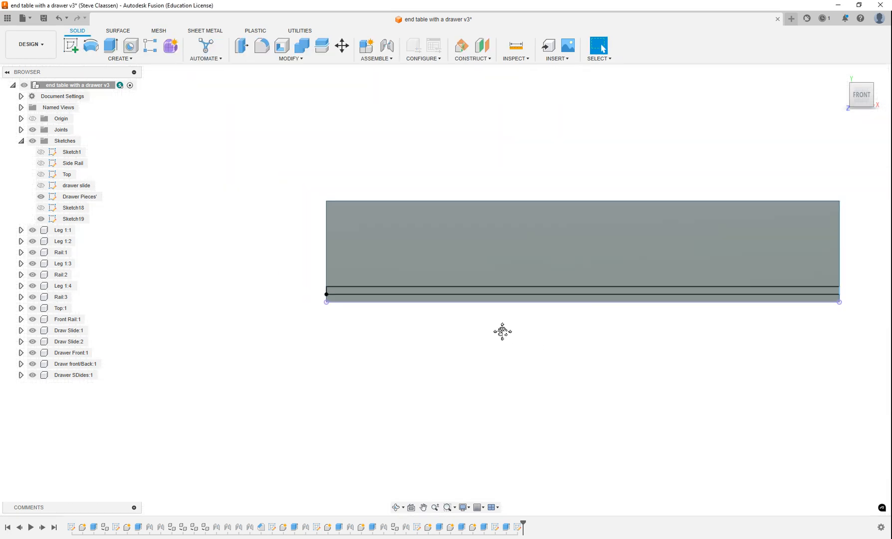
mouse_move(502, 330)
middle_down()
mouse_move(327, 317)
mouse_move(360, 330)
middle_up()
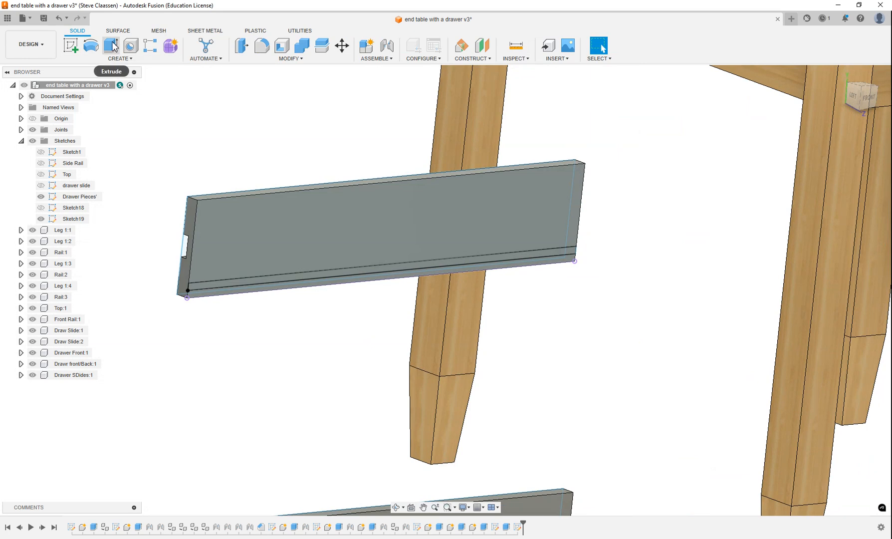
click(110, 46)
scroll(253, 321, up, 2)
click(438, 250)
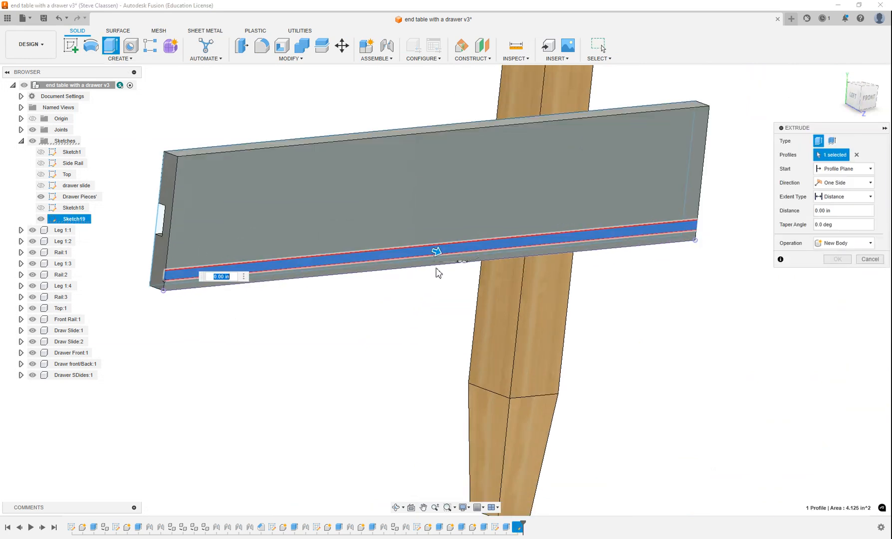
drag(435, 251, 423, 249)
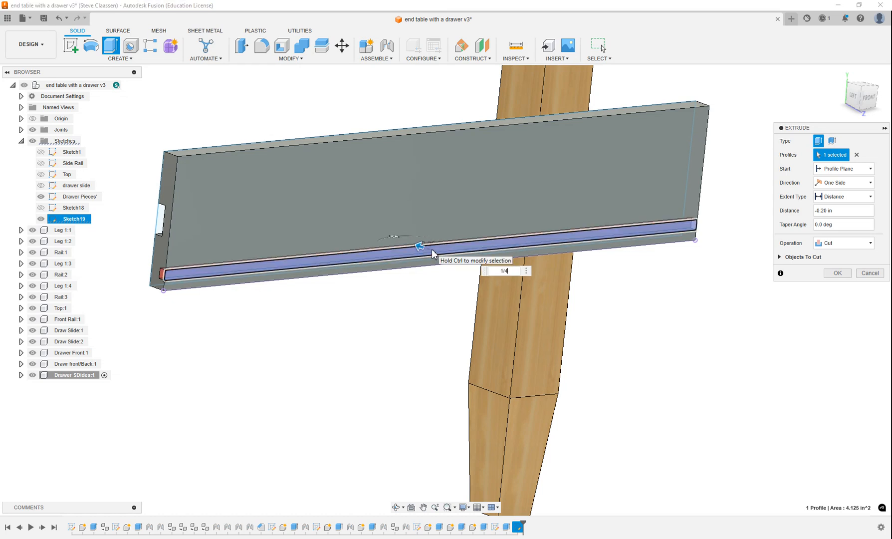
key(Return)
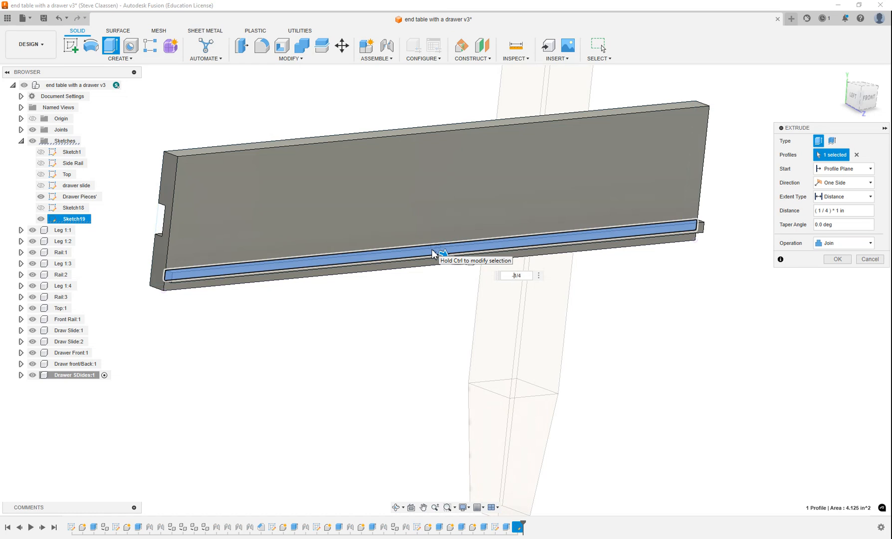
text(-)
key(Return)
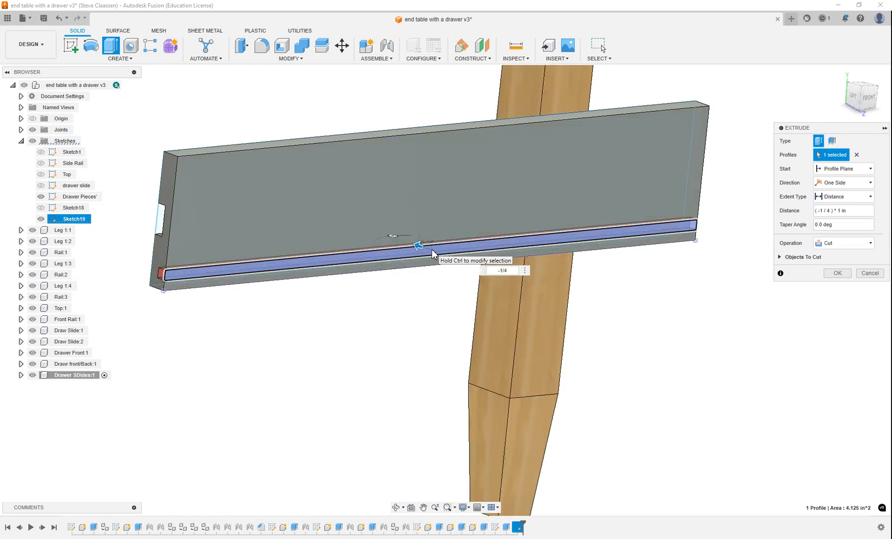
click(836, 275)
shift+middle_drag(422, 334, 355, 302)
key(Escape)
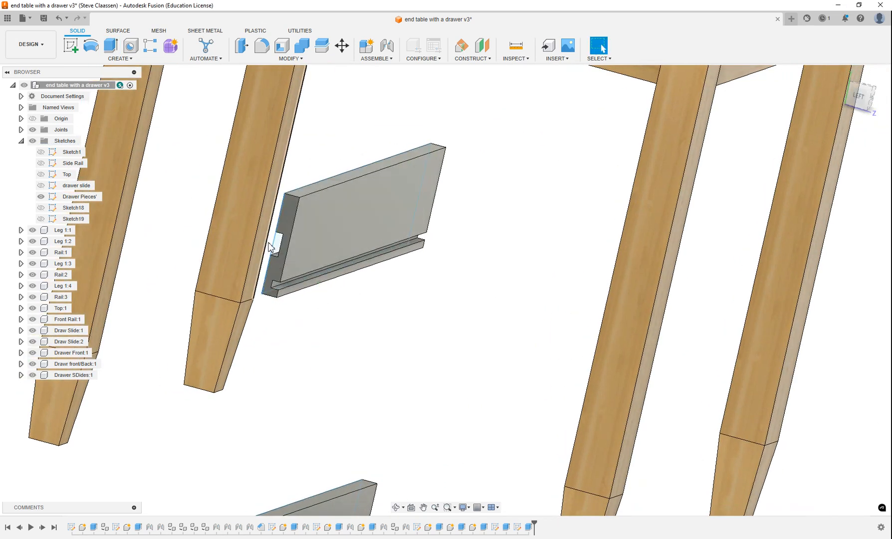
Start a sketch on the broad face of the drawer front/back board and try to project the face outline.
scroll(291, 277, down, 5)
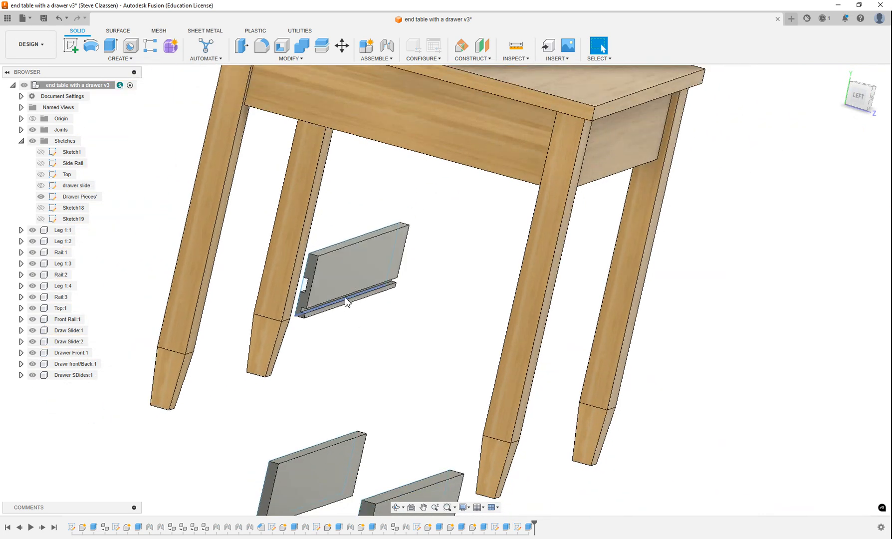
scroll(342, 344, up, 2)
middle_drag(345, 338, 400, 186)
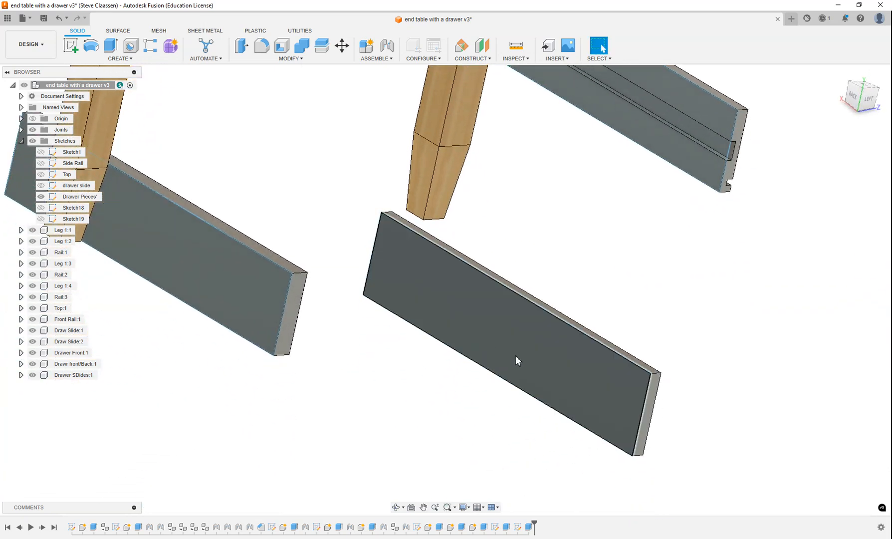
shift+middle_drag(537, 347, 520, 363)
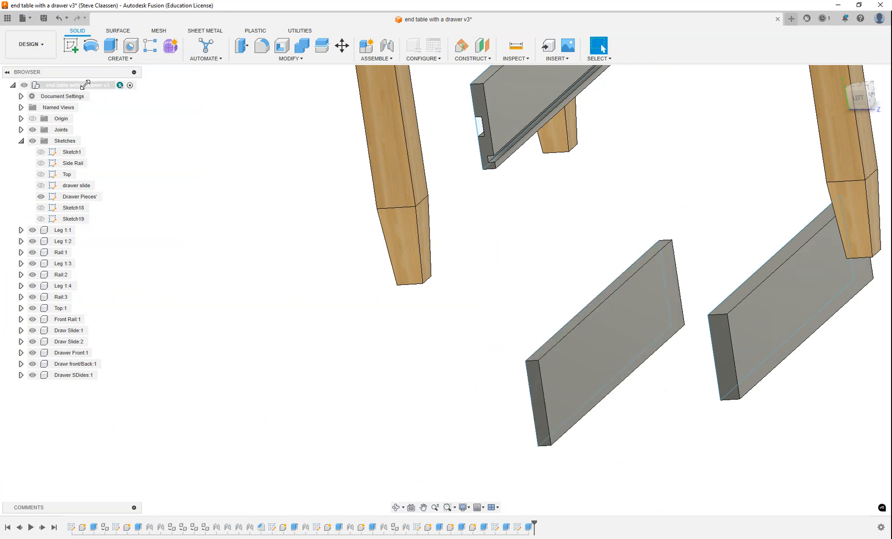
click(71, 47)
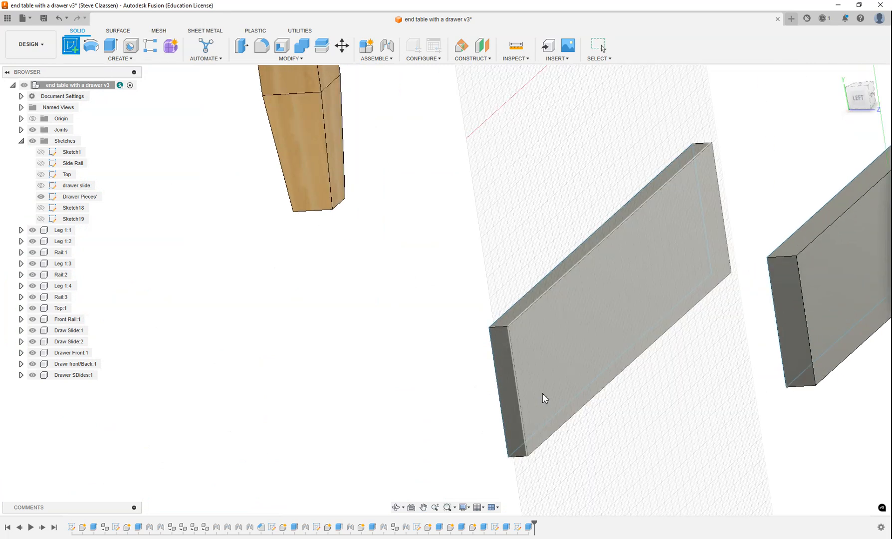
click(557, 396)
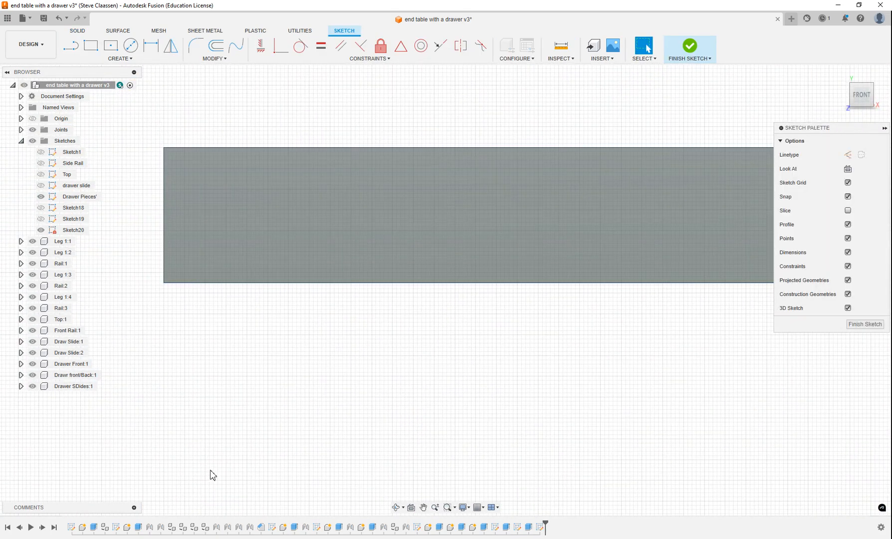
key(p)
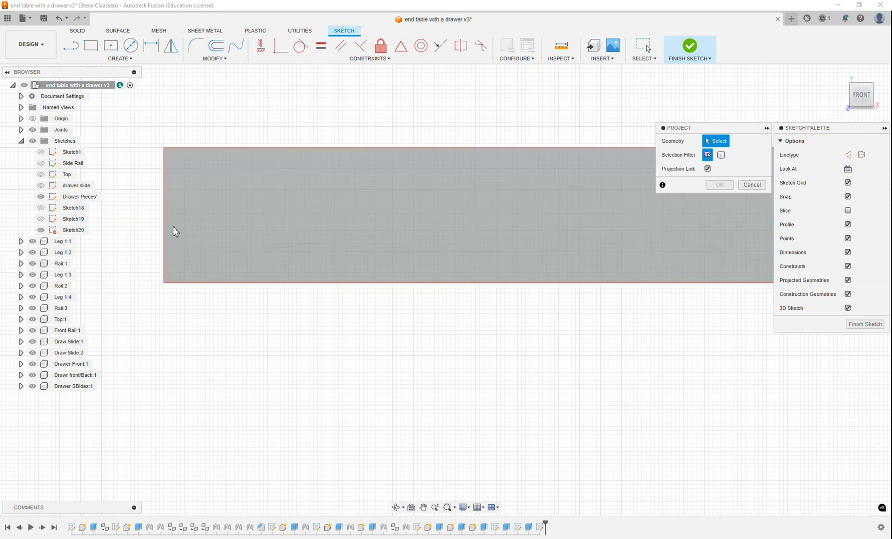
click(173, 225)
Draw a thin two-point rectangle across the full length of the drawer front/back board, near its lower edge.
click(91, 46)
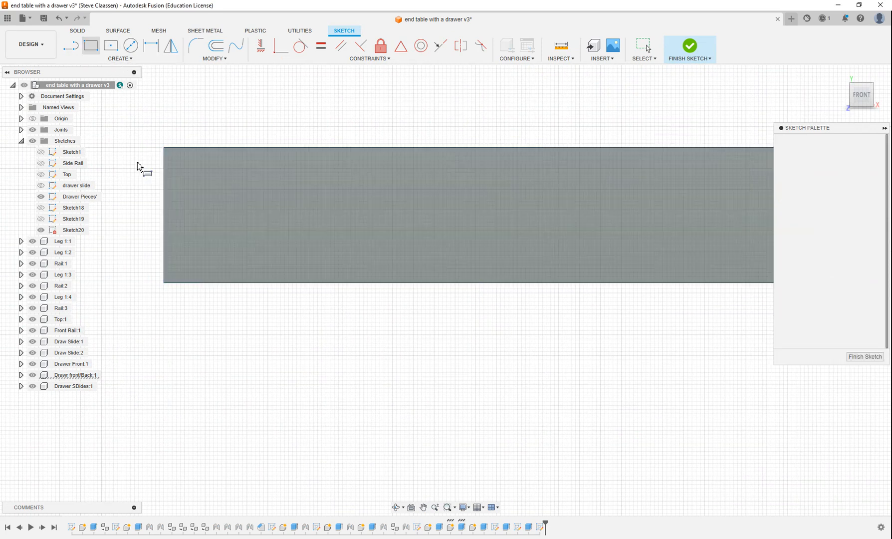
click(164, 265)
middle_drag(448, 255, 373, 290)
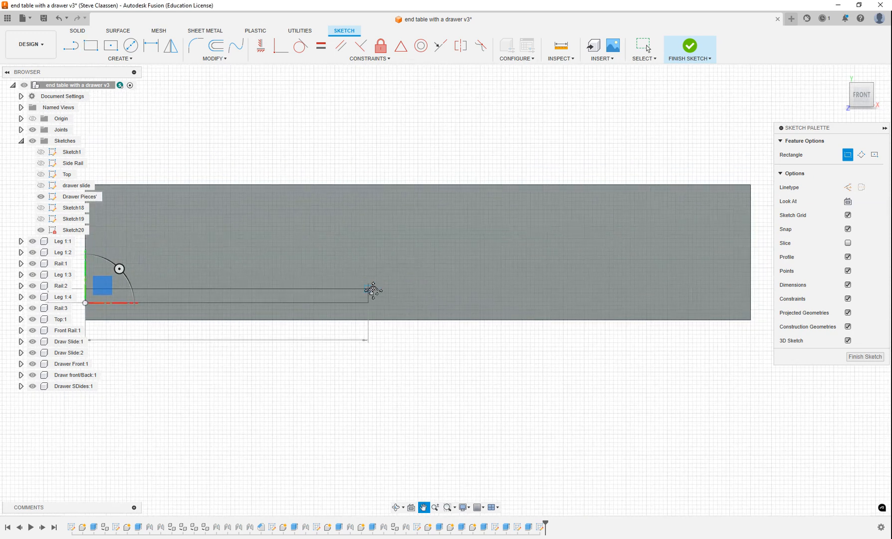
scroll(379, 286, down, 1)
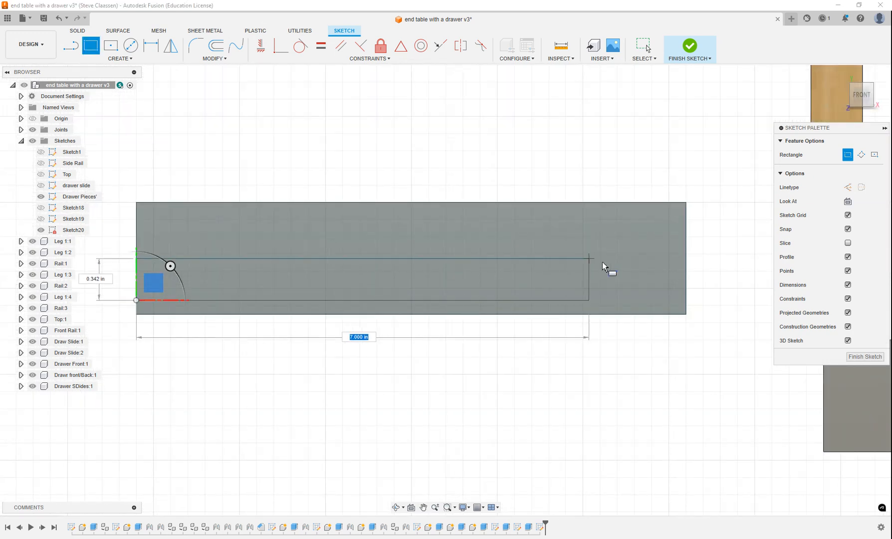
click(687, 297)
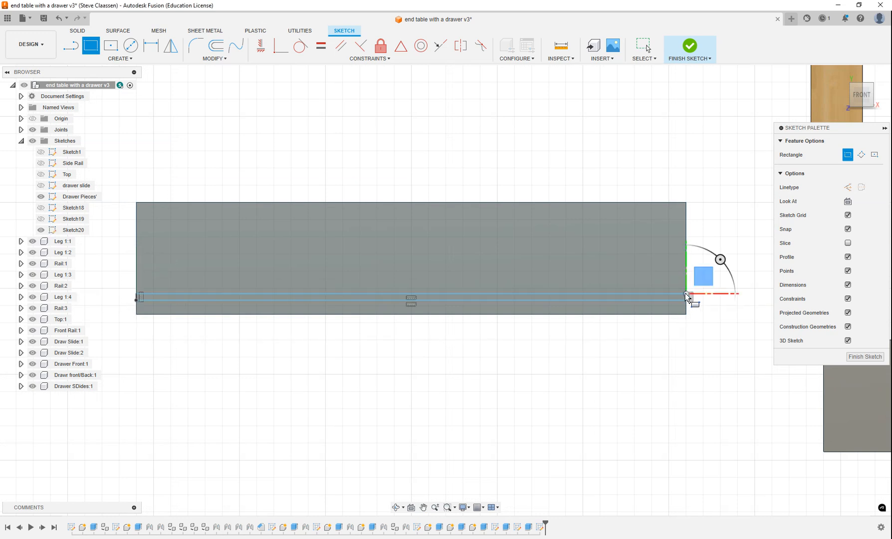
key(Escape)
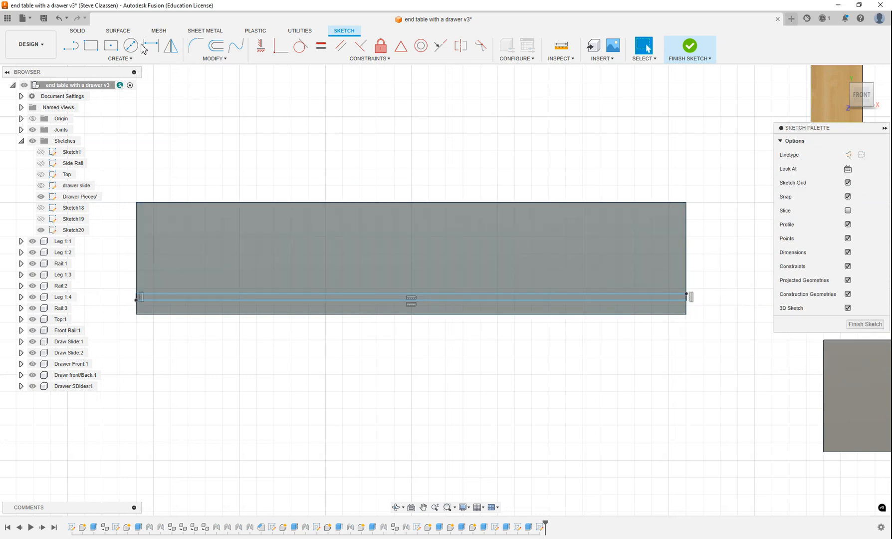
Dimension the height of the thin rectangle on the drawer front/back board as 0.25 in.
click(149, 45)
scroll(202, 284, up, 3)
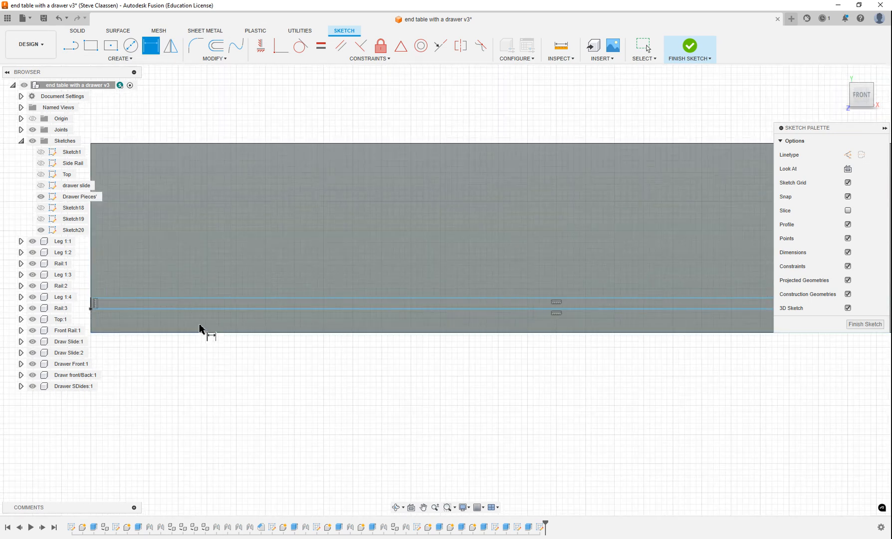
click(179, 309)
click(174, 298)
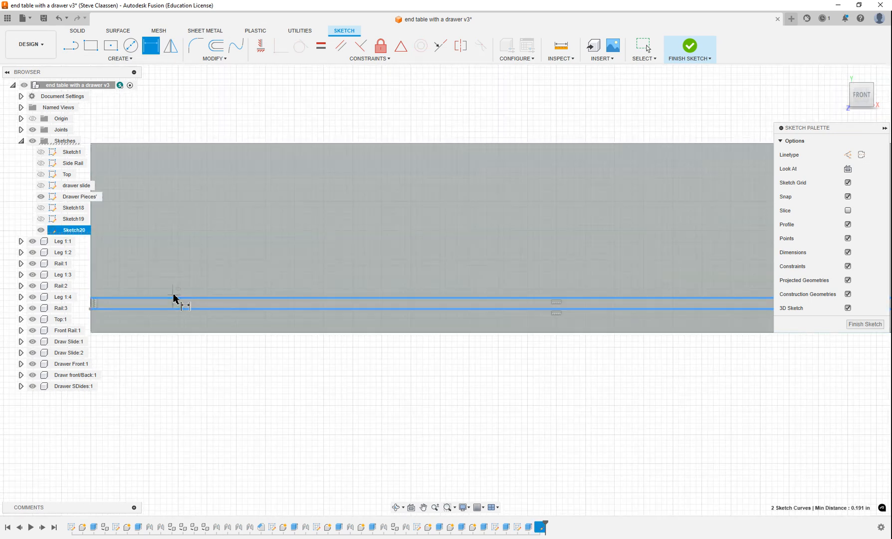
middle_drag(158, 306, 311, 293)
click(195, 292)
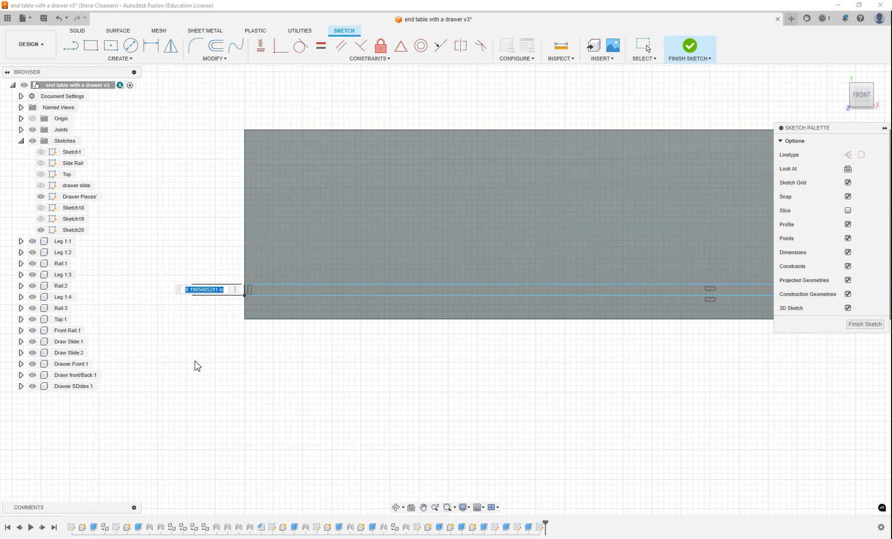
key(Return)
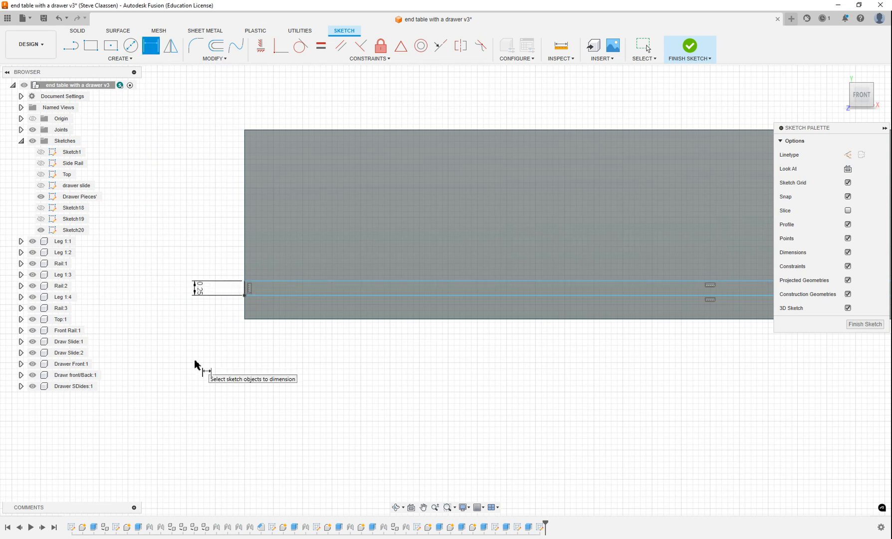
click(310, 296)
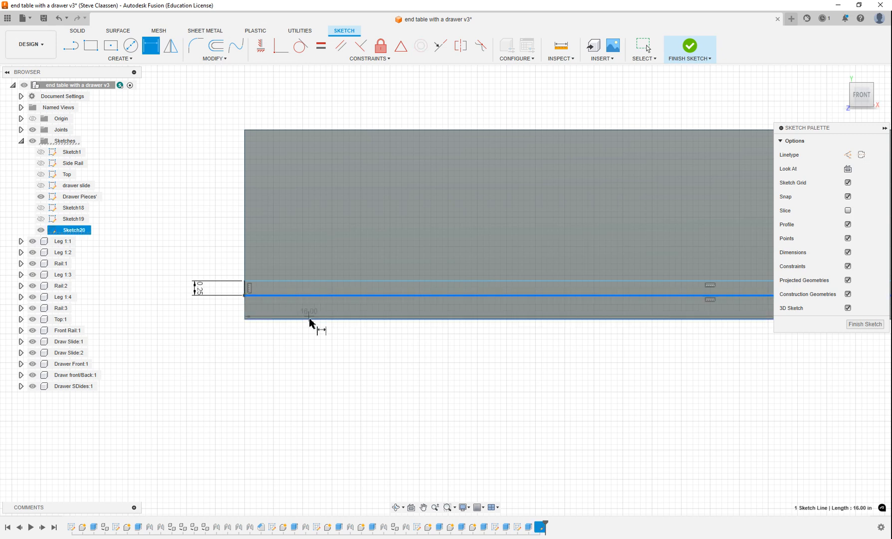
click(309, 322)
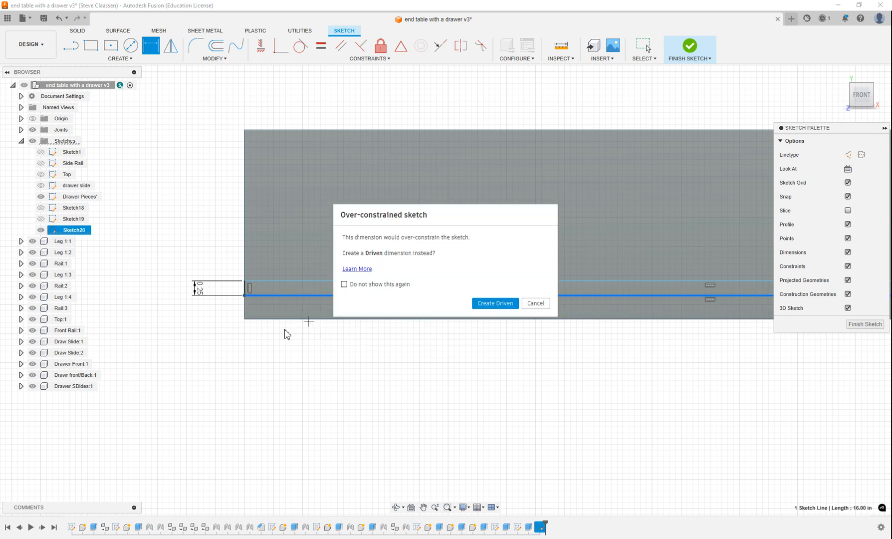
click(535, 303)
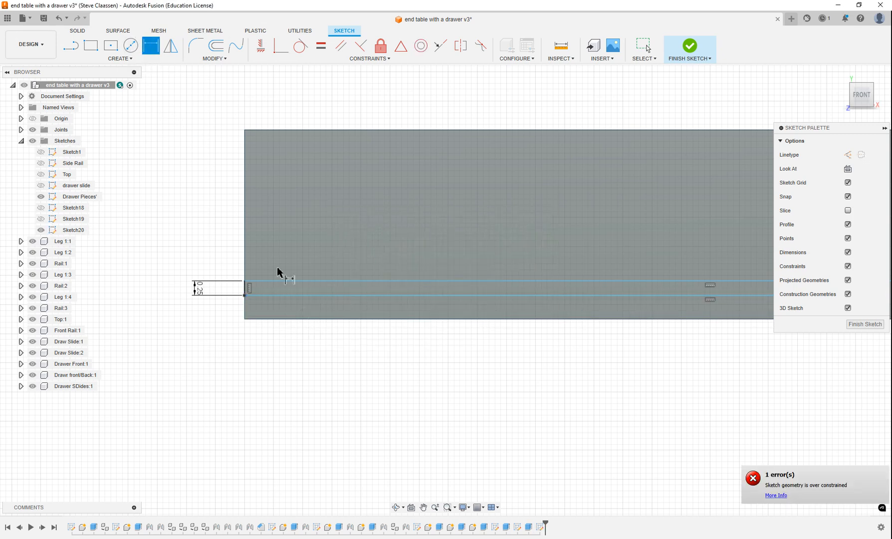
Dimension the gap between the thin rectangle's lower edge and the drawer front/back board's bottom corner as 1/4 in and finish the sketch.
click(270, 297)
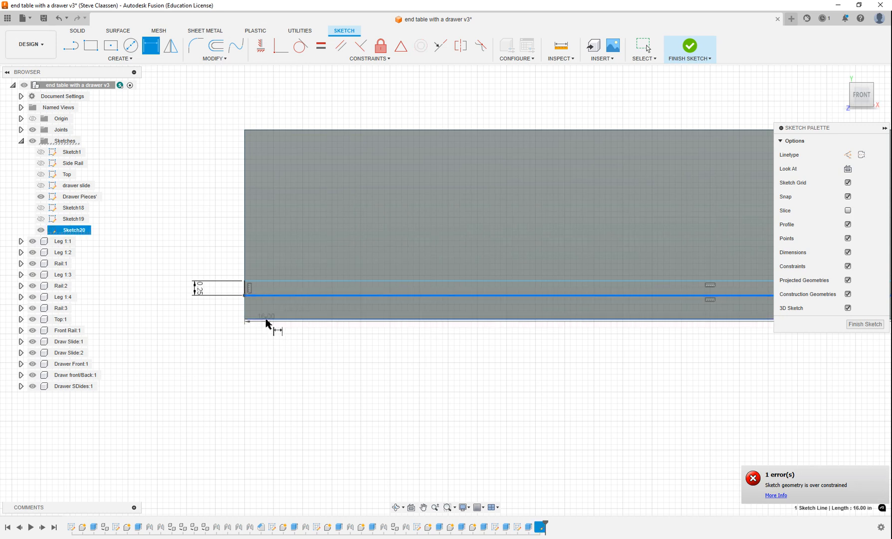
click(245, 320)
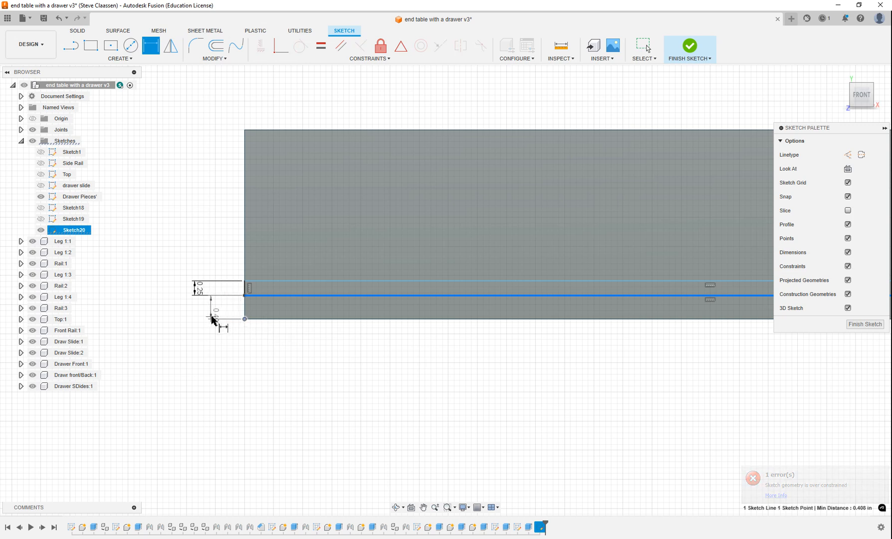
click(217, 324)
text(1/4)
key(Return)
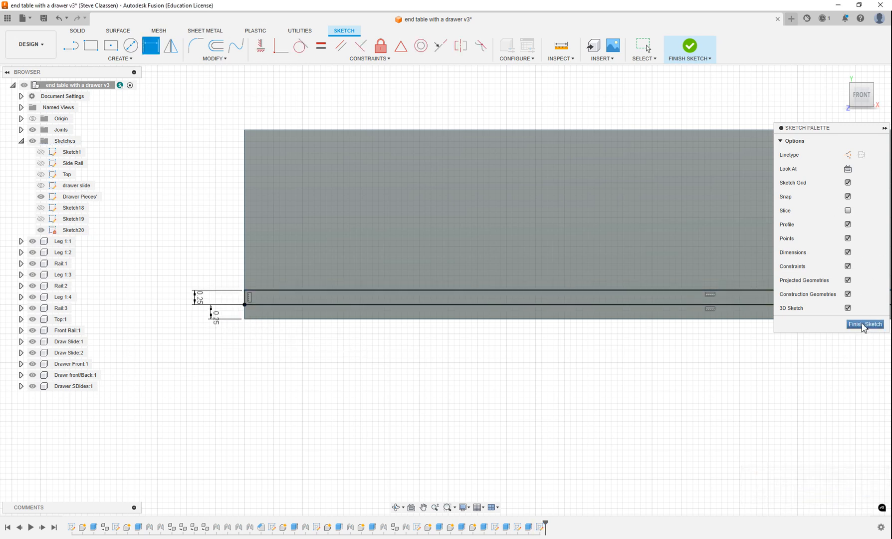
click(864, 324)
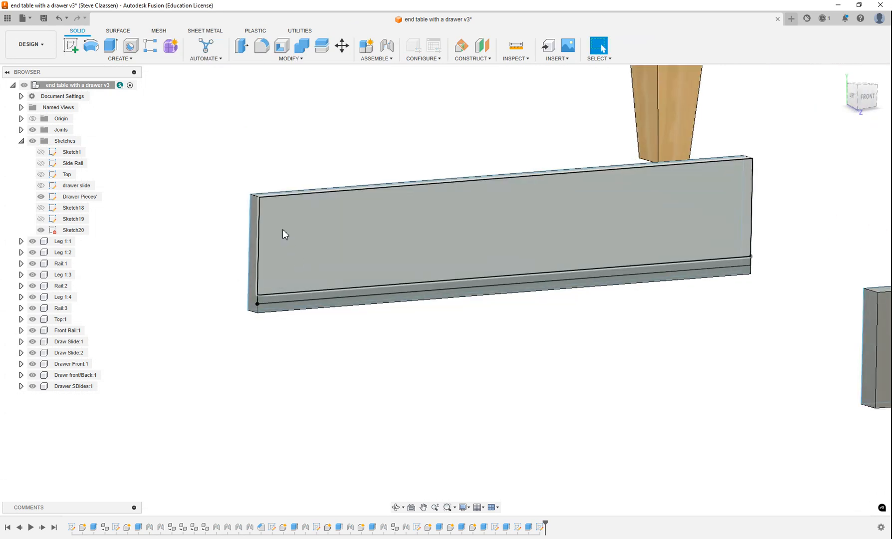
Extrude the thin rectangle's profile by -1/4 in as a cut to form the bottom groove in the drawer front/back board.
click(110, 45)
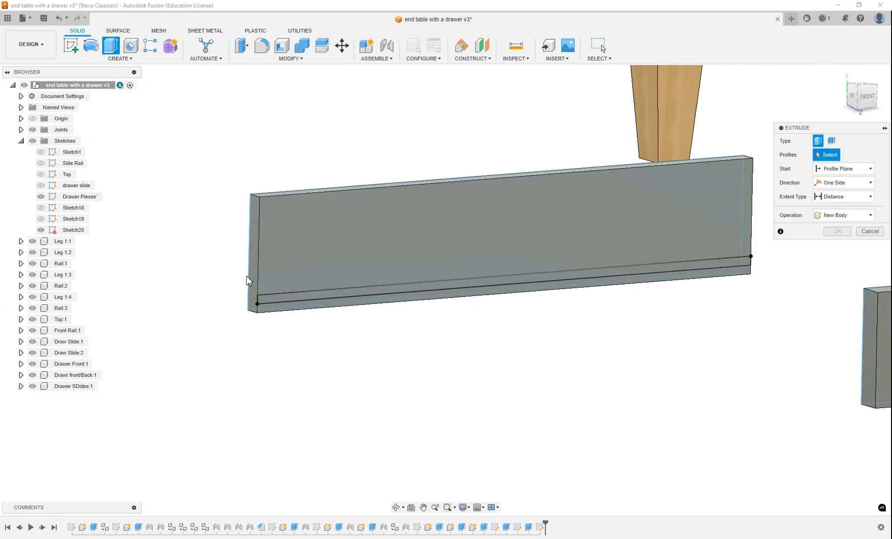
click(283, 300)
drag(508, 284, 500, 283)
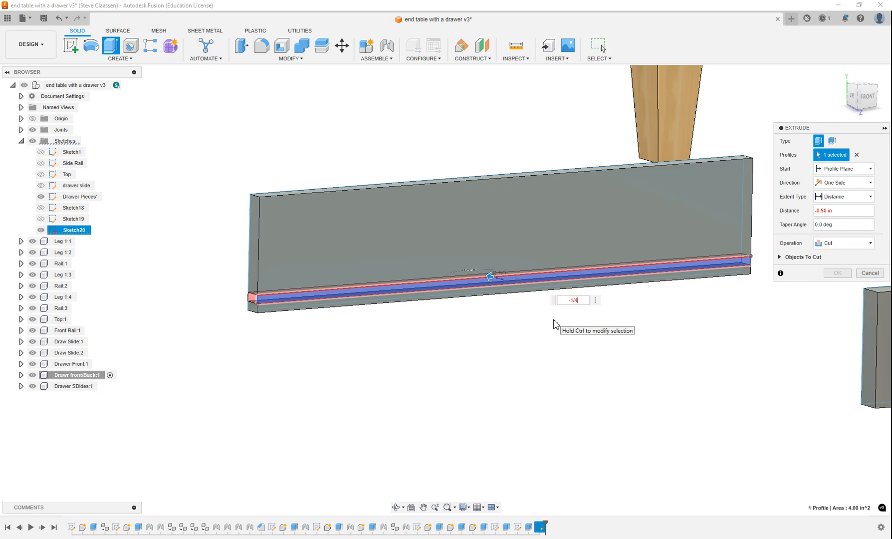
key(Return)
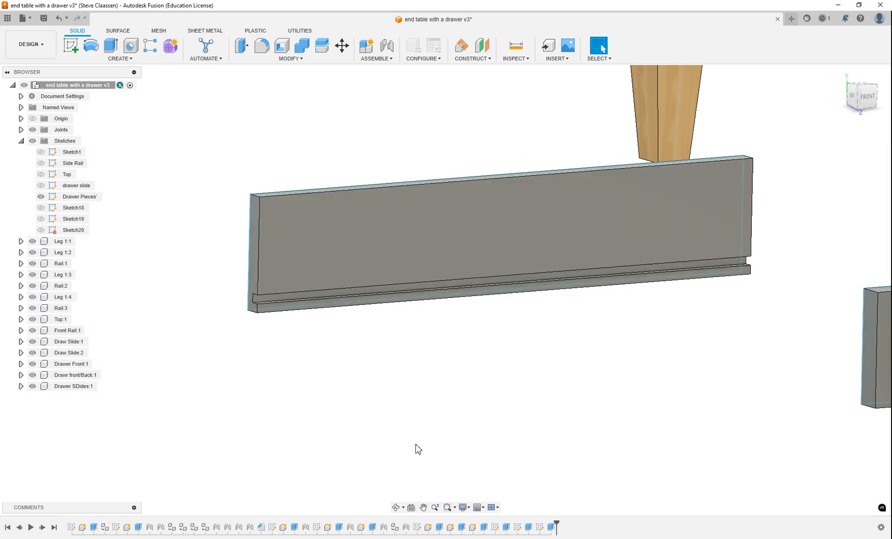
scroll(439, 441, down, 6)
shift+middle_drag(407, 413, 420, 415)
shift+middle_drag(394, 364, 442, 388)
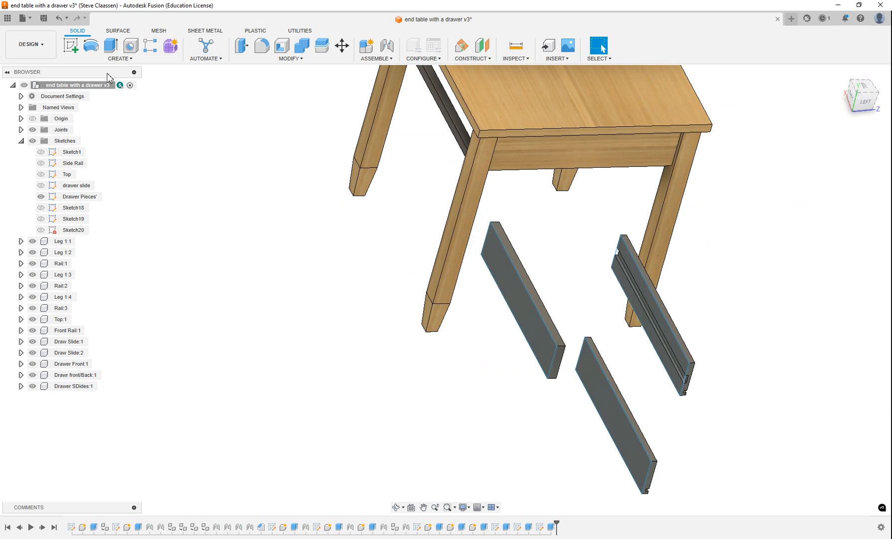